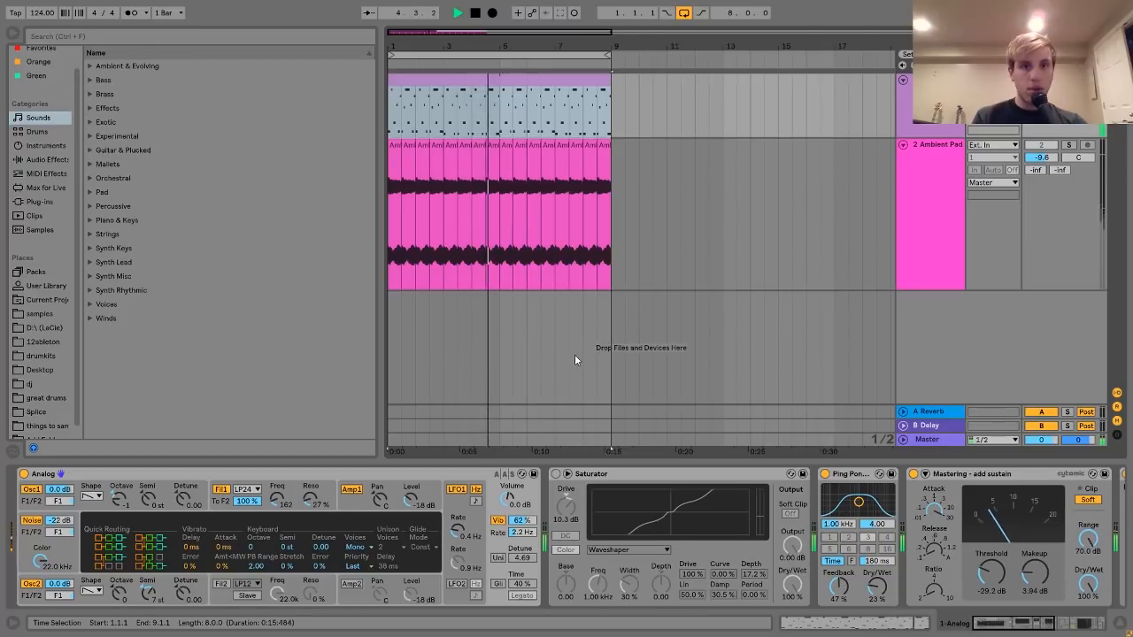
- Stop playback, open the synth track's MIDI clip in the note editor and enlarge its notes for a closer look
key("space")
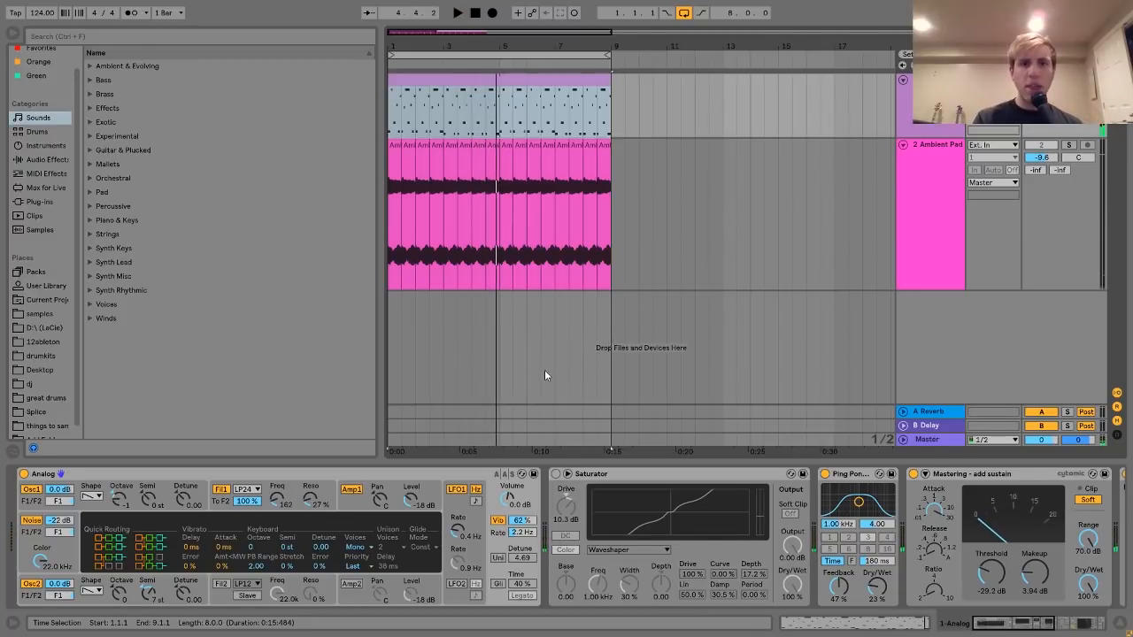
double_click(493, 81)
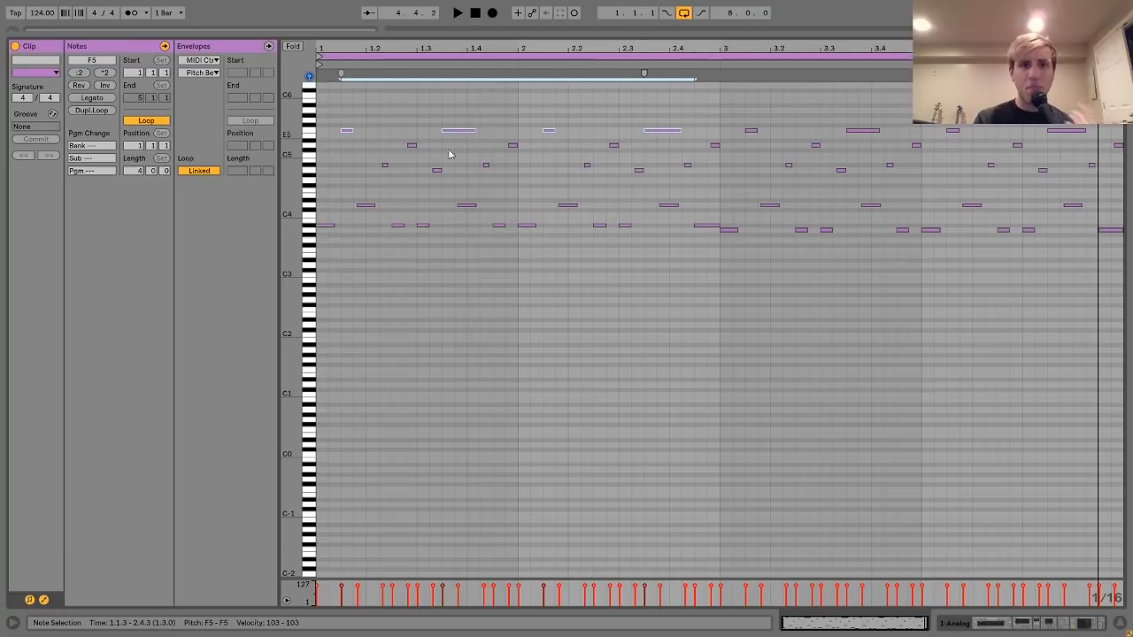
left_click(333, 172)
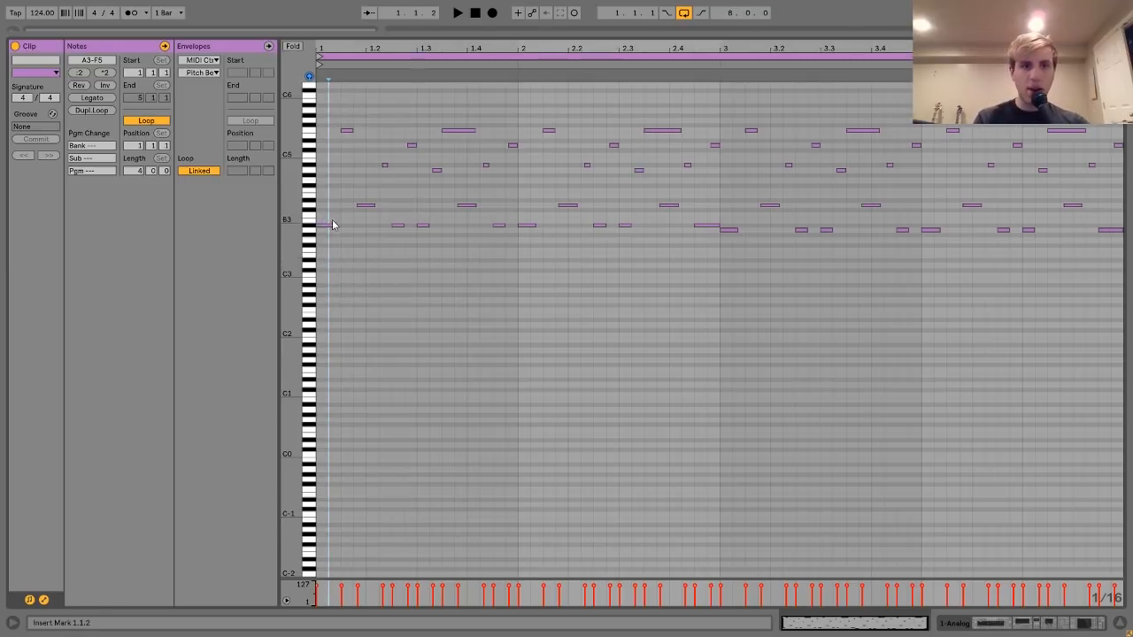
left_click_drag(292, 223, 337, 276)
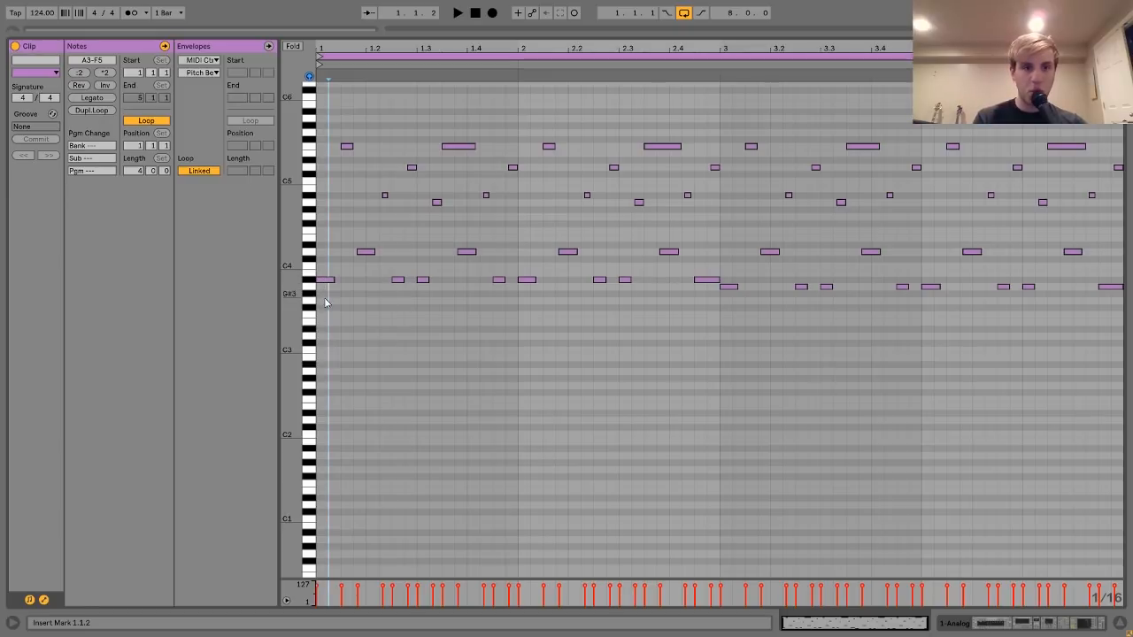
- Examine the repeating note pattern by selecting the note groups at the start of bar 1 and bar 3, finally clearing the selection
left_click_drag(324, 307, 479, 101)
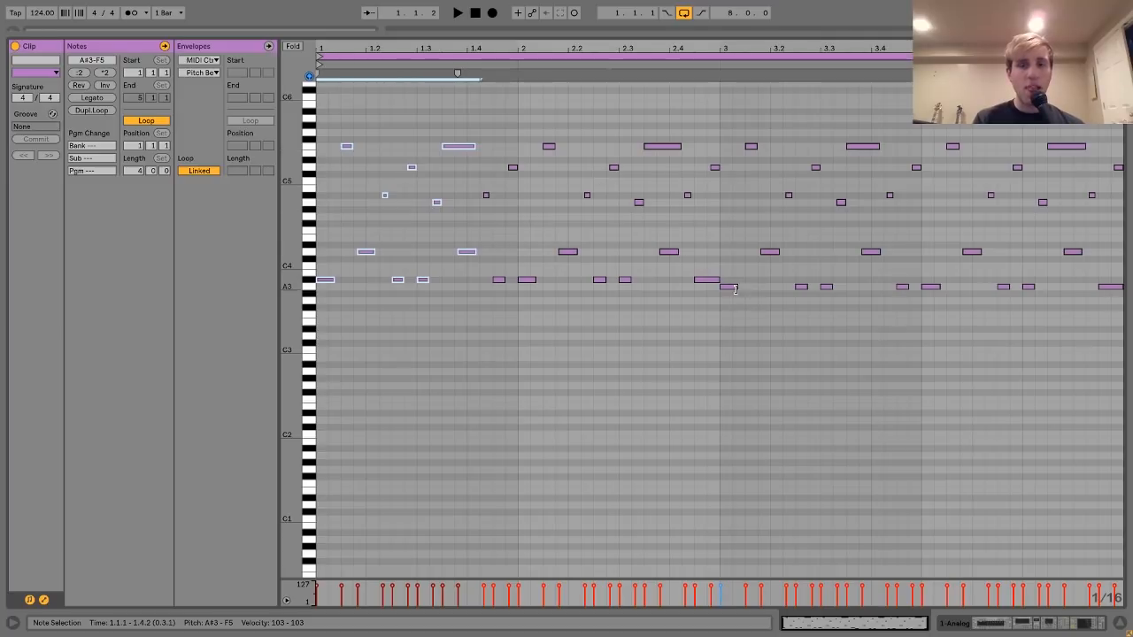
left_click_drag(730, 307, 885, 116)
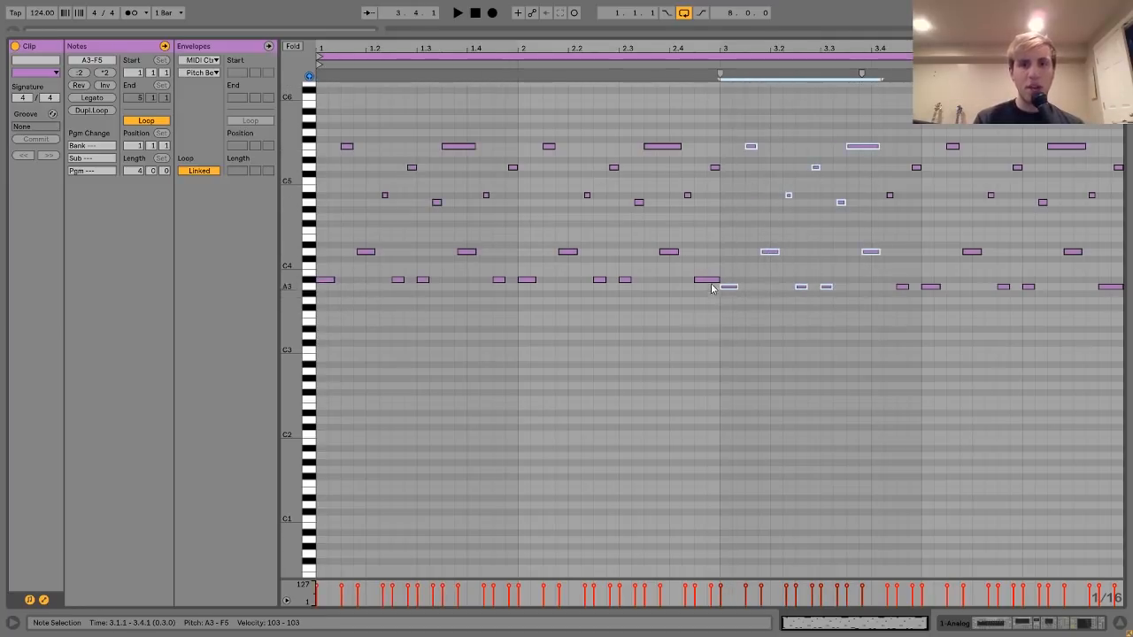
left_click_drag(727, 269, 1017, 89)
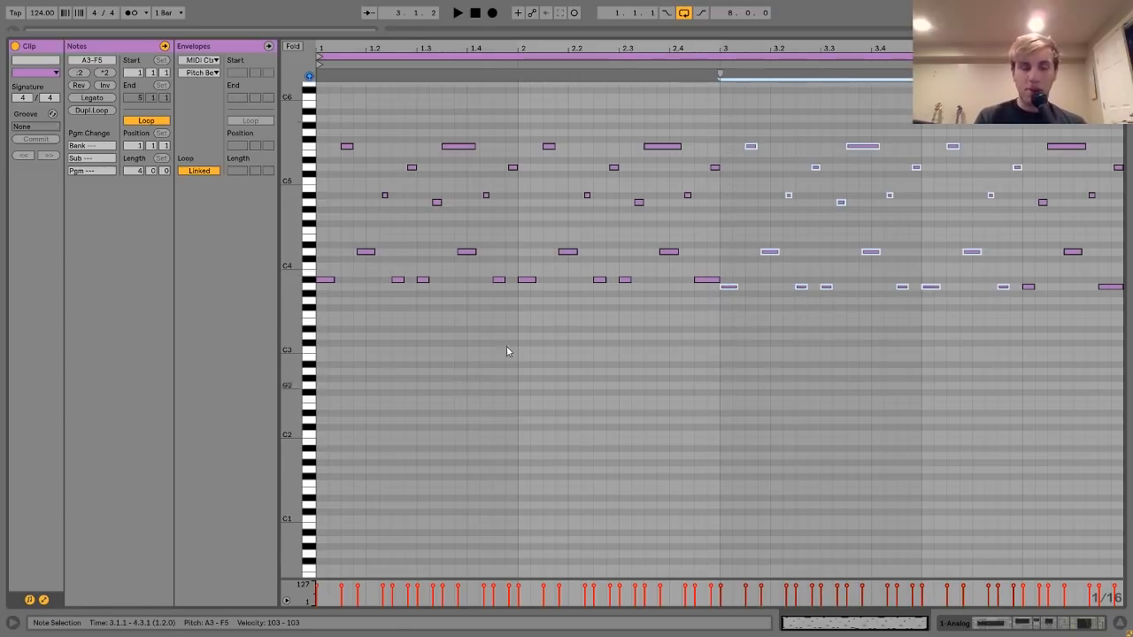
left_click(381, 313)
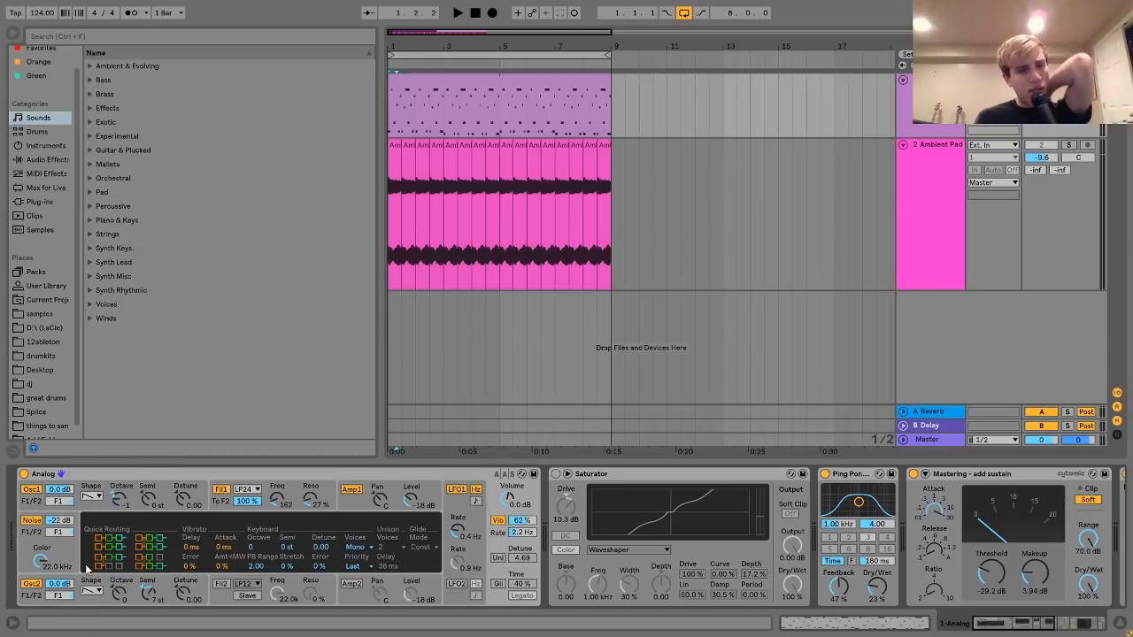
- Show Analog's oscillator settings and switch Osc2 off and back on to compare the sound
left_click(102, 505)
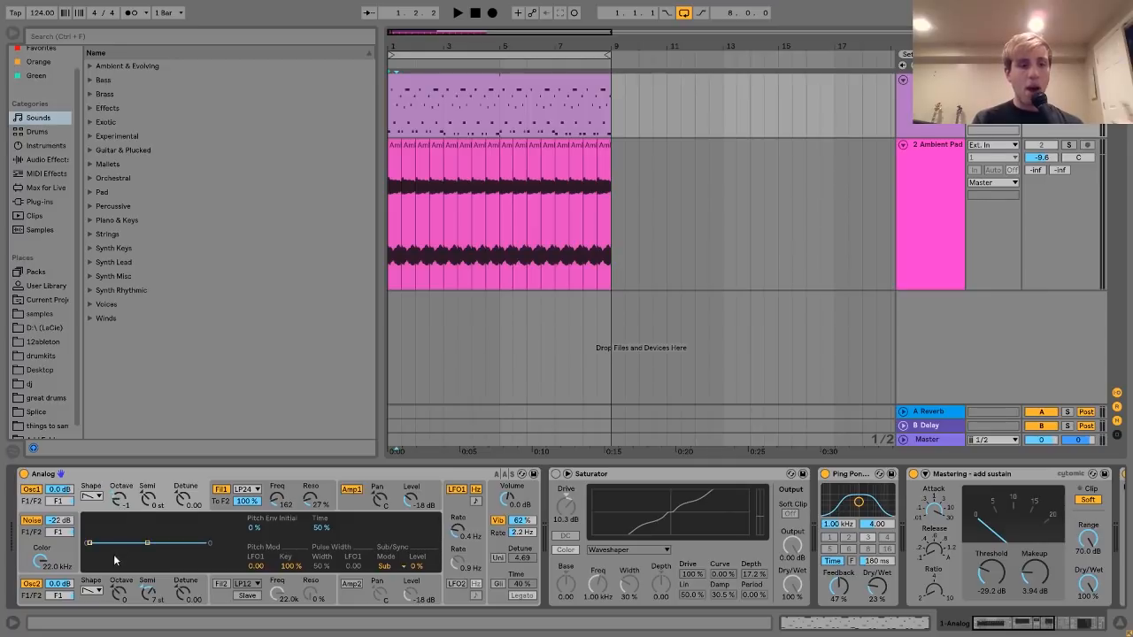
left_click(122, 589)
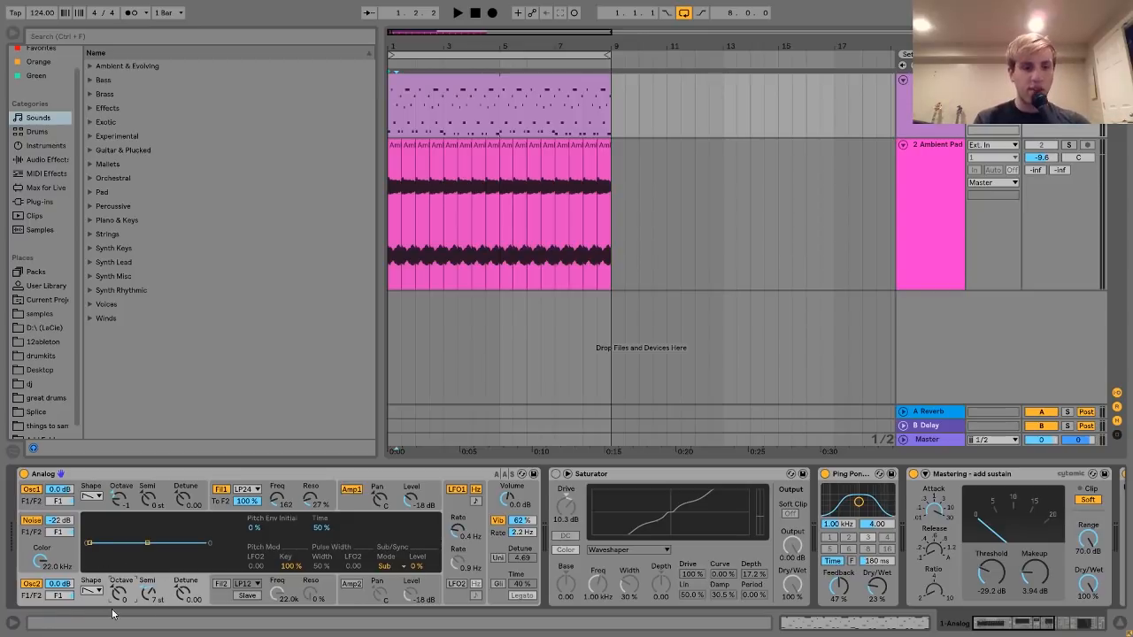
left_click(32, 584)
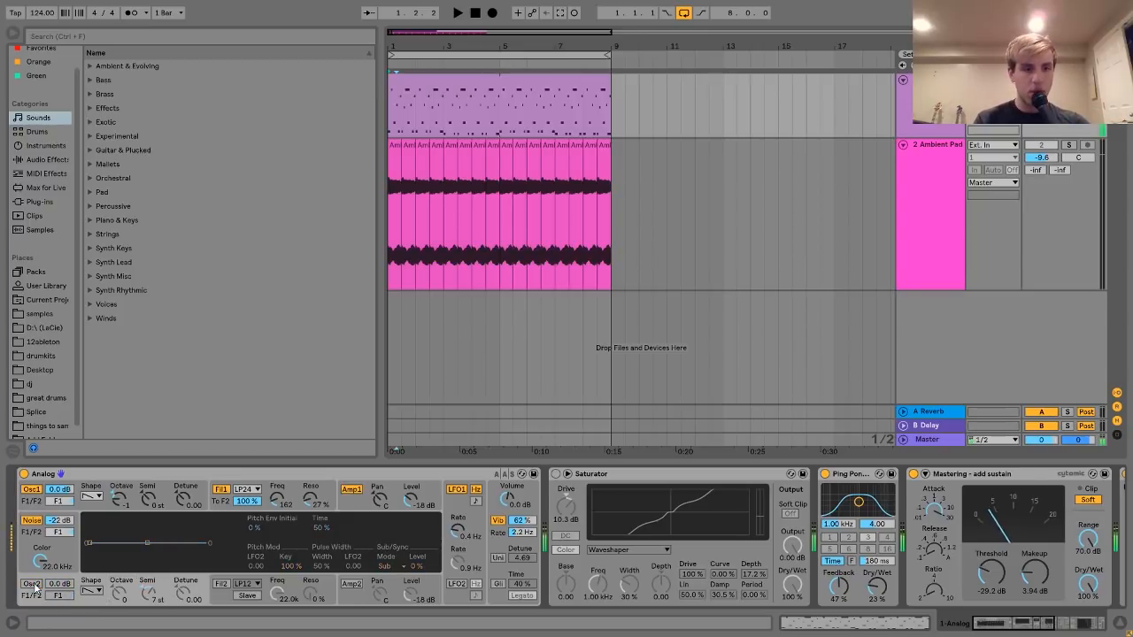
left_click(32, 585)
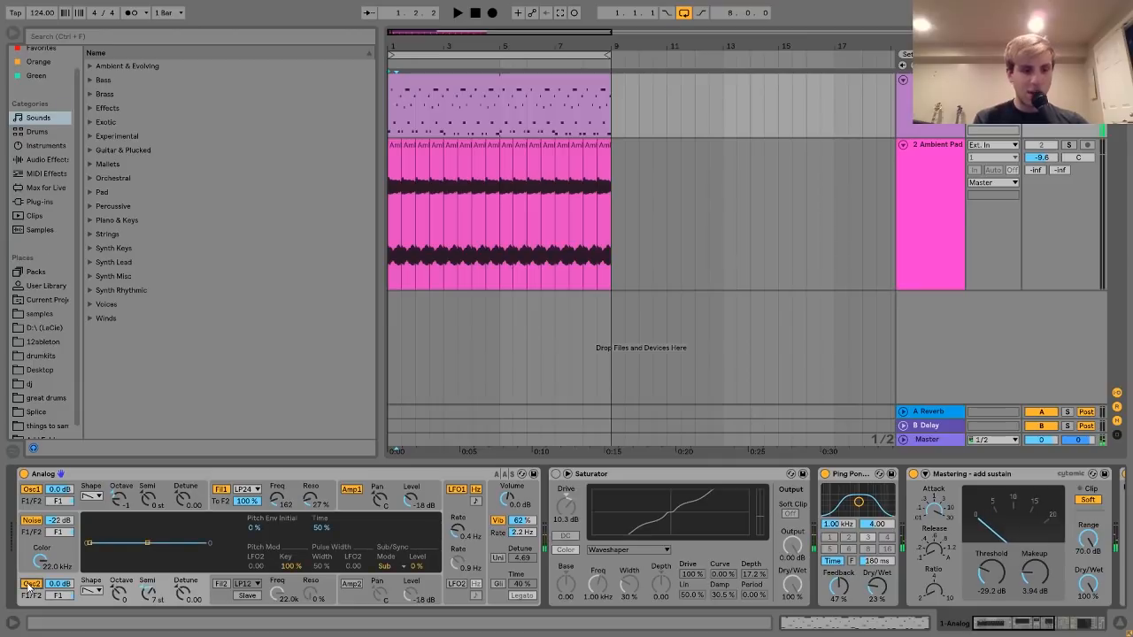
- Show the Fil1 envelope and modulation settings in Analog and play the loop to hear the filter
left_click(219, 503)
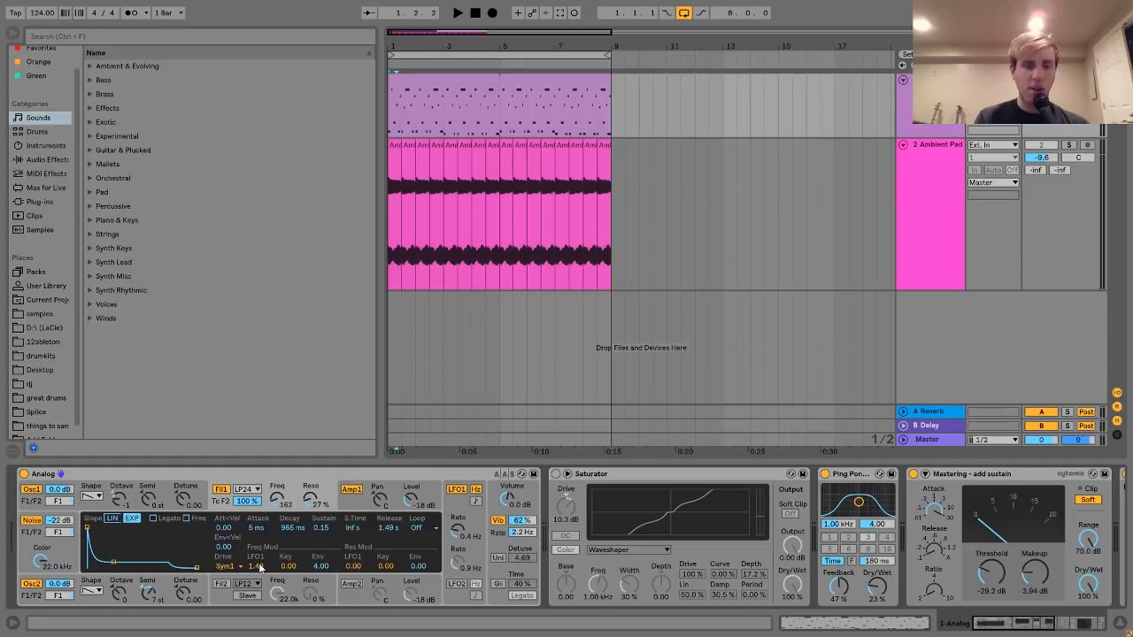
key("space")
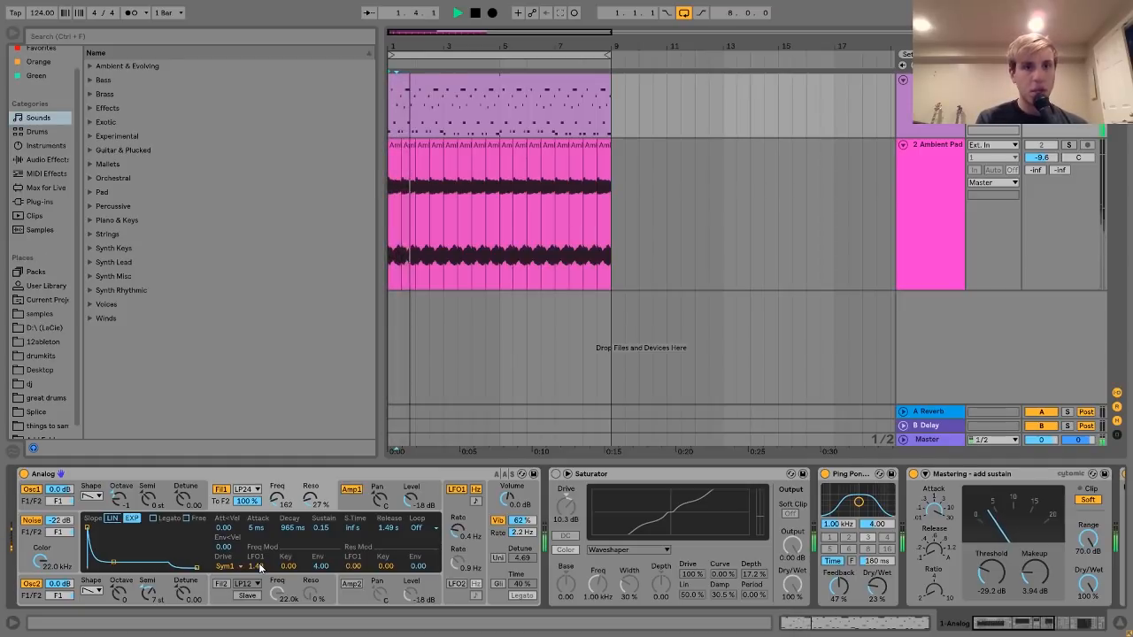
key("space")
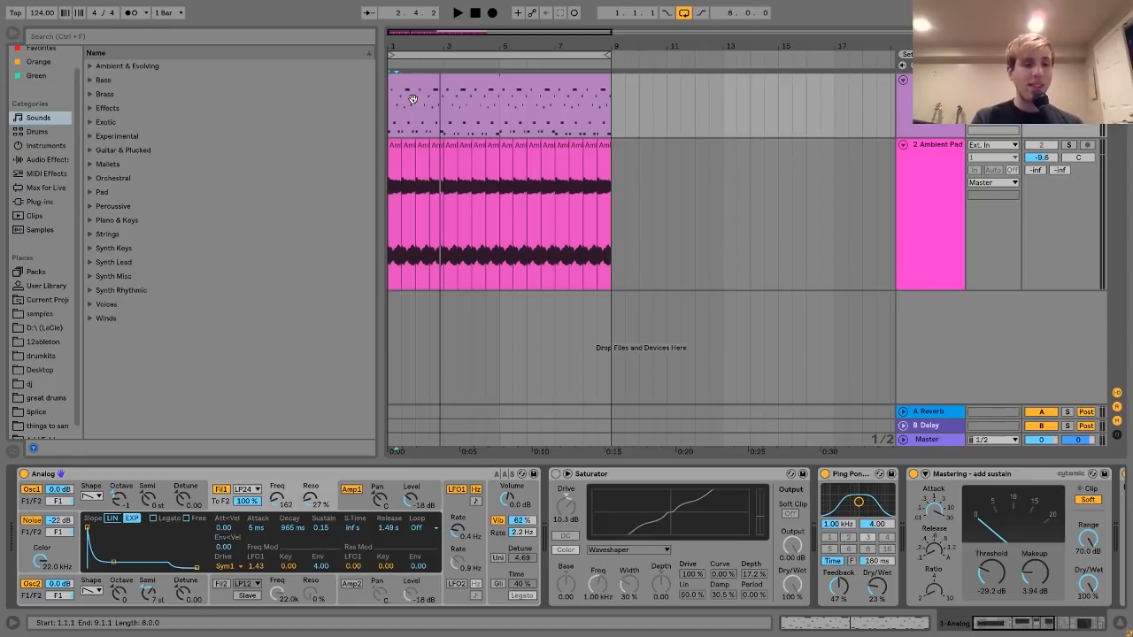
key("space")
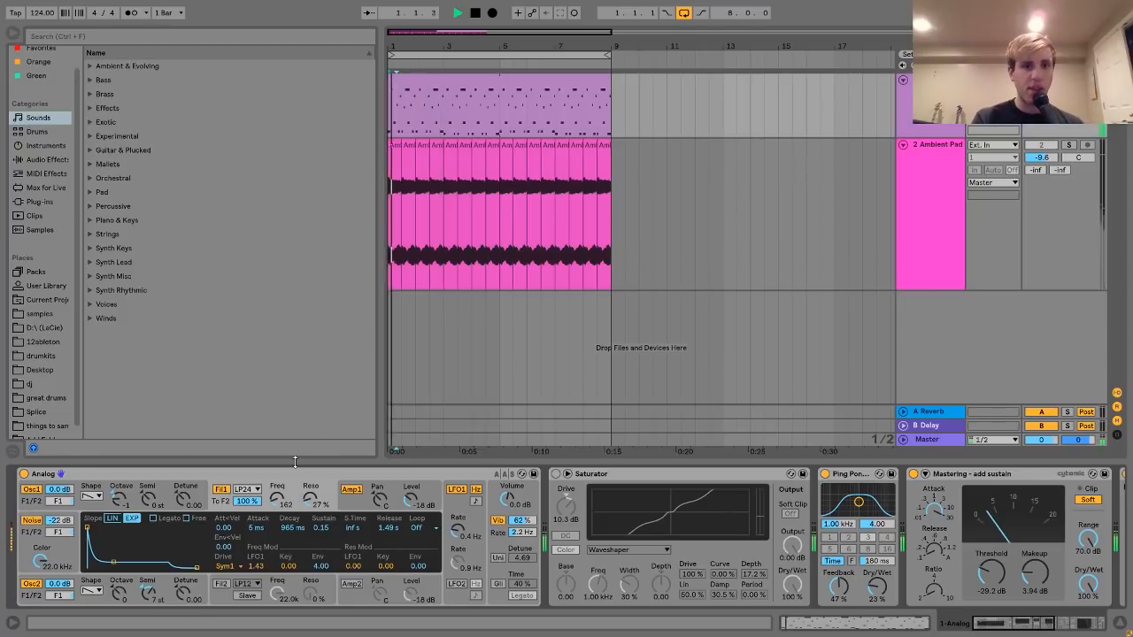
key("space")
- Play the loop with LFO1 switched off, switch it back on, and show the Amp1 envelope settings
left_click(456, 489)
key("space")
key("space")
left_click(456, 490)
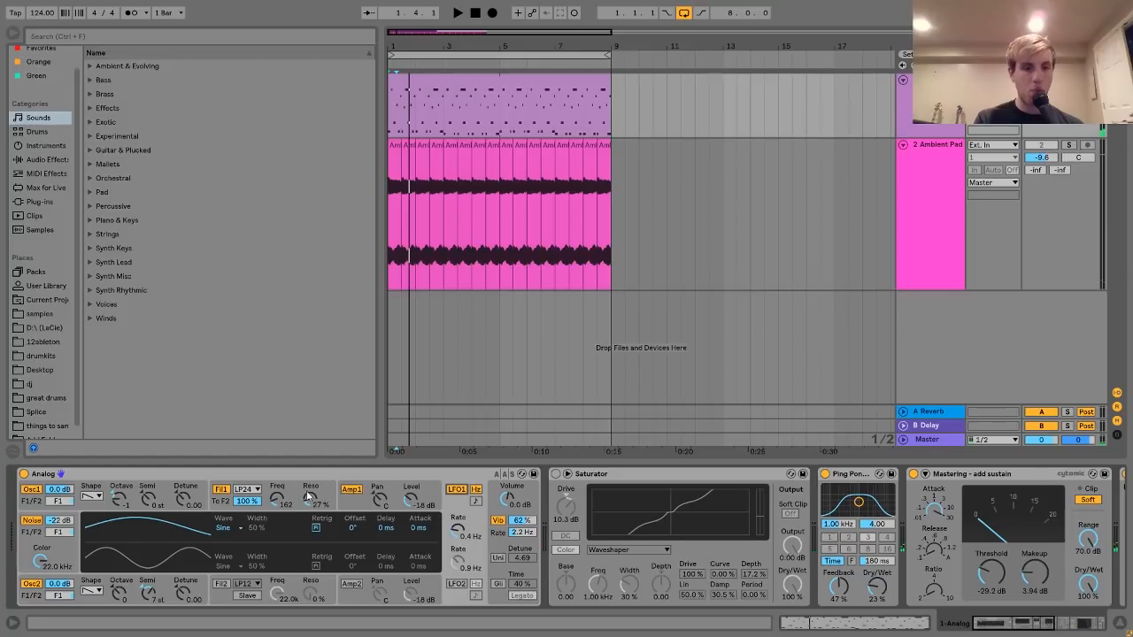
left_click(354, 500)
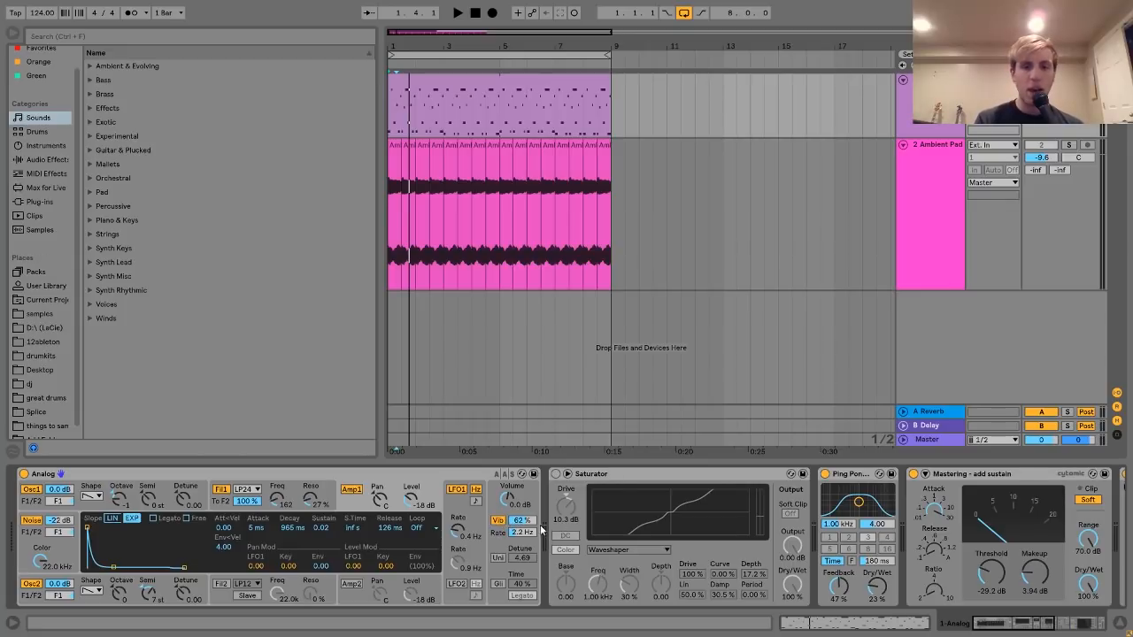
- Switch on the Saturator after Analog and play the loop to hear its effect
scroll(505, 527, "right", 3)
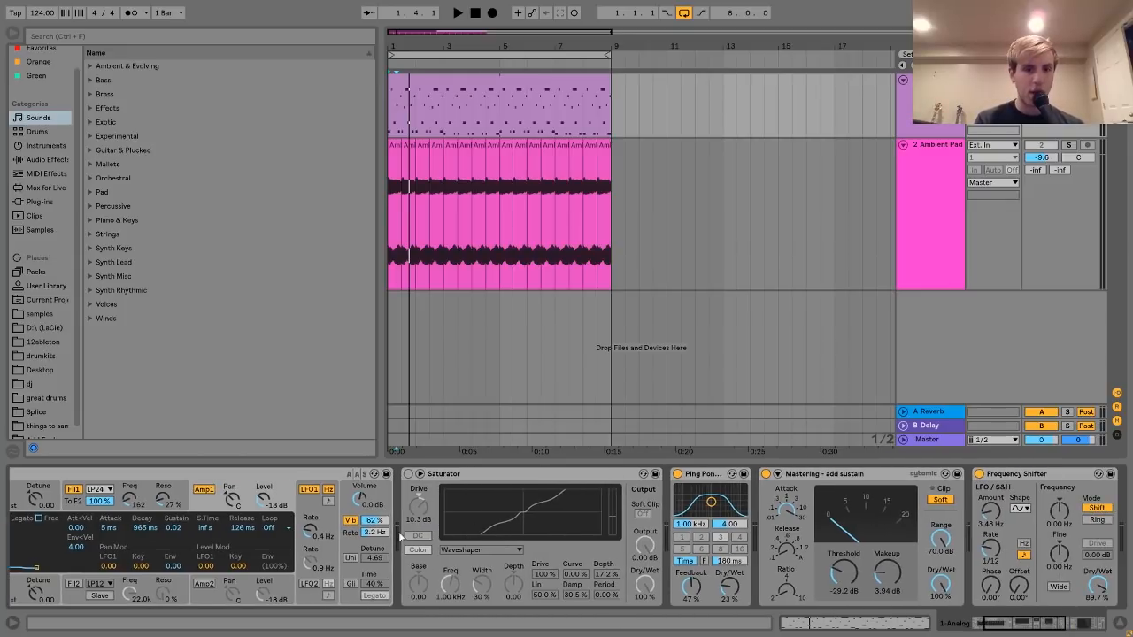
scroll(341, 536, "right", 1)
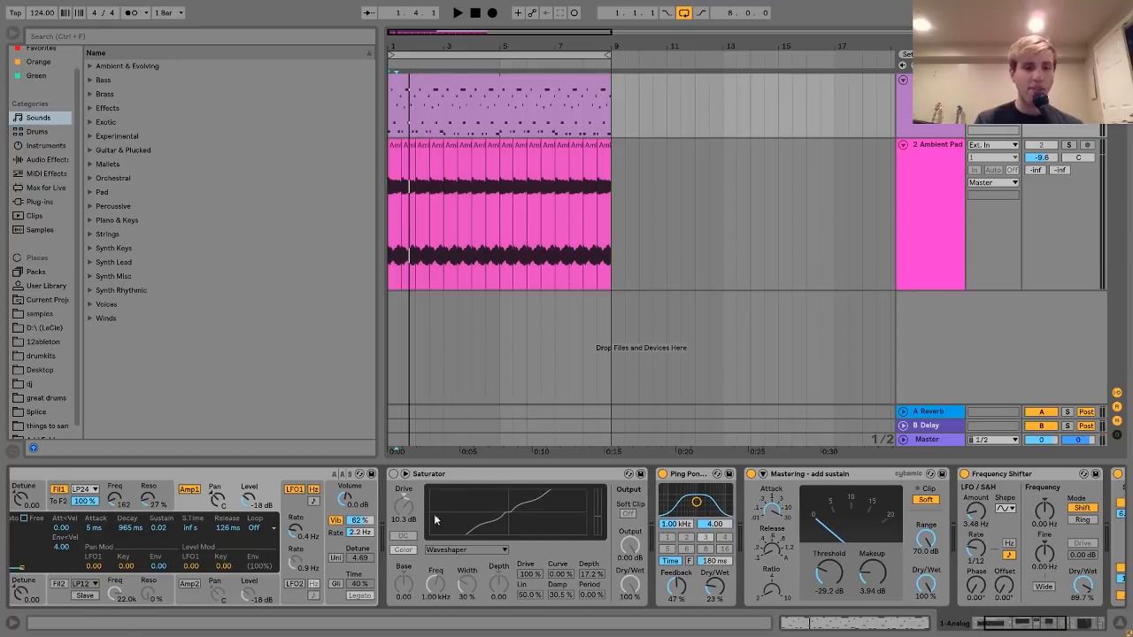
left_click(440, 475)
scroll(434, 476, "right", 3)
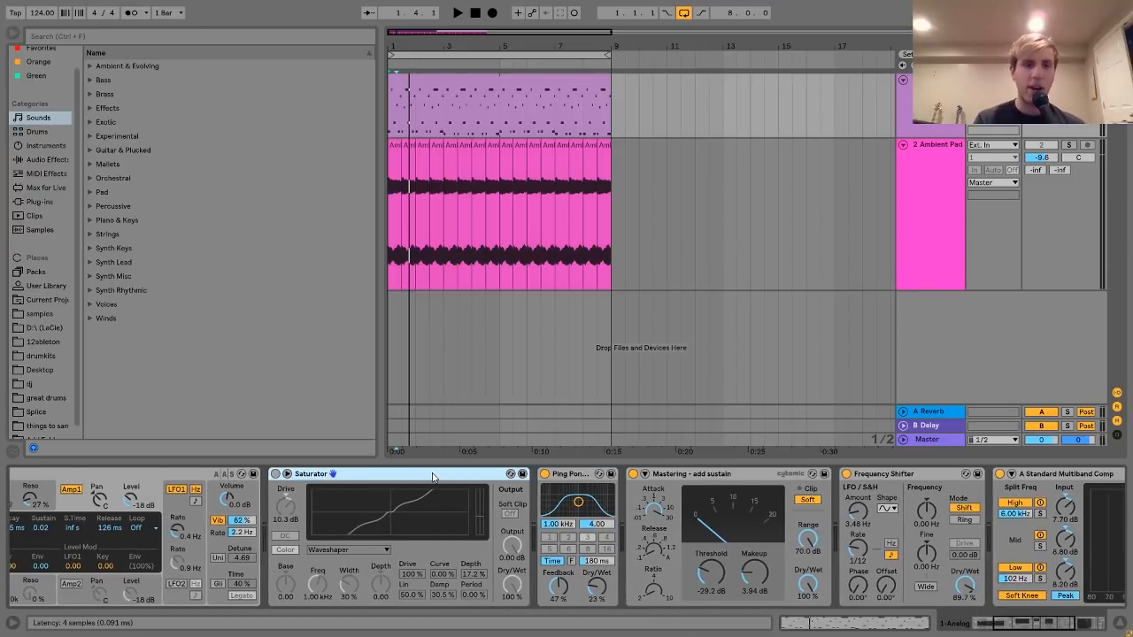
left_click(275, 474)
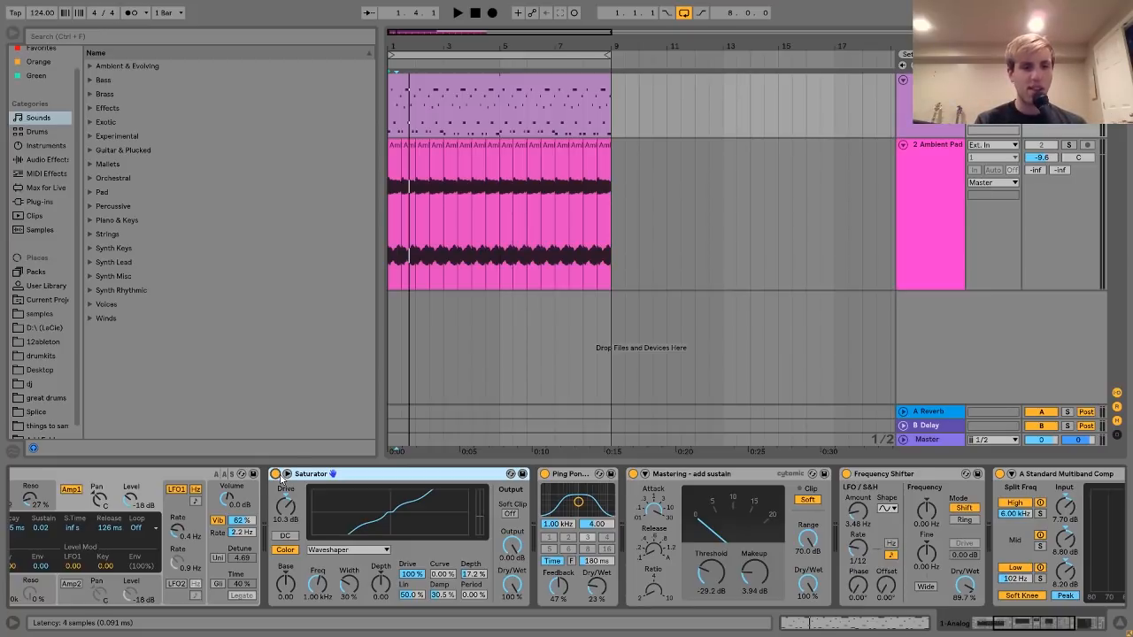
key("space")
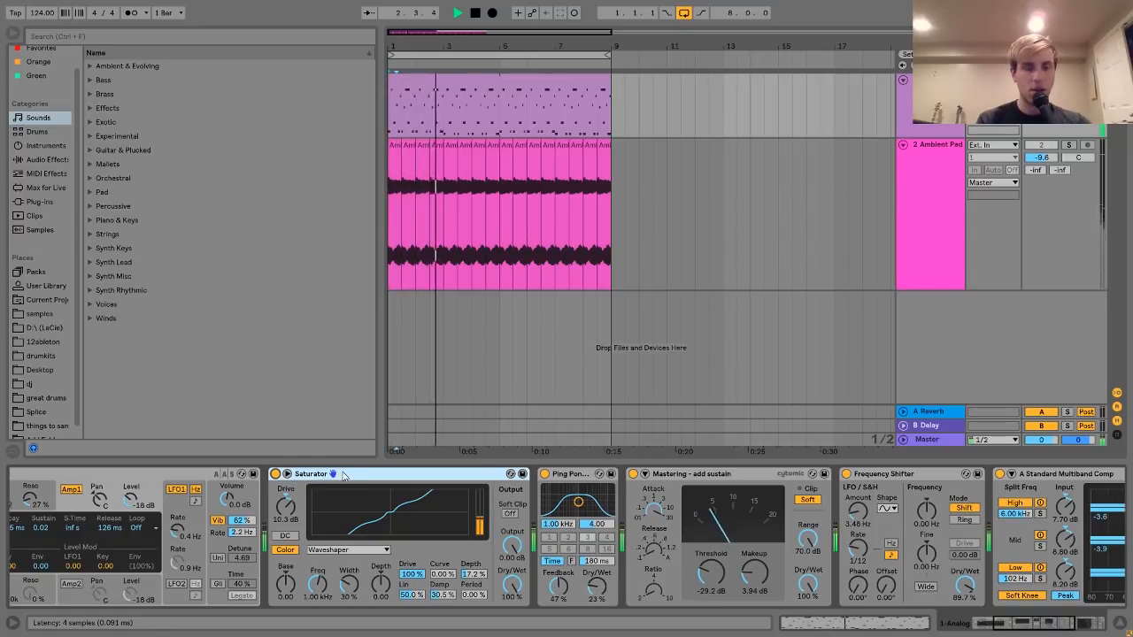
key("space")
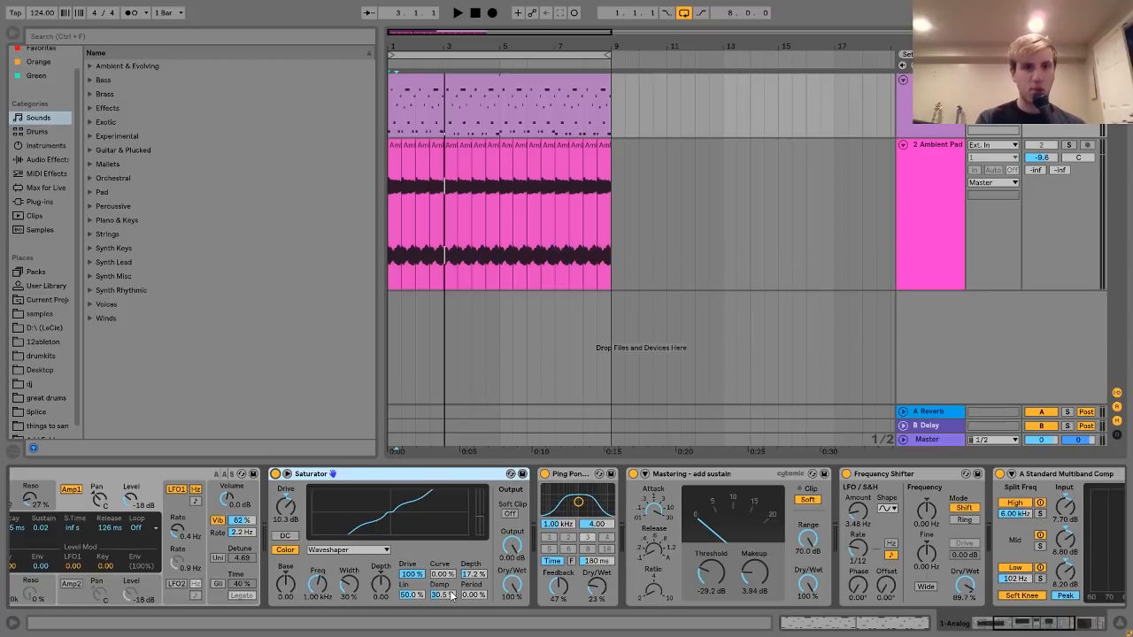
- Replay the loop with the Saturator active, then switch the Saturator off
key("space")
scroll(469, 593, "up", 5)
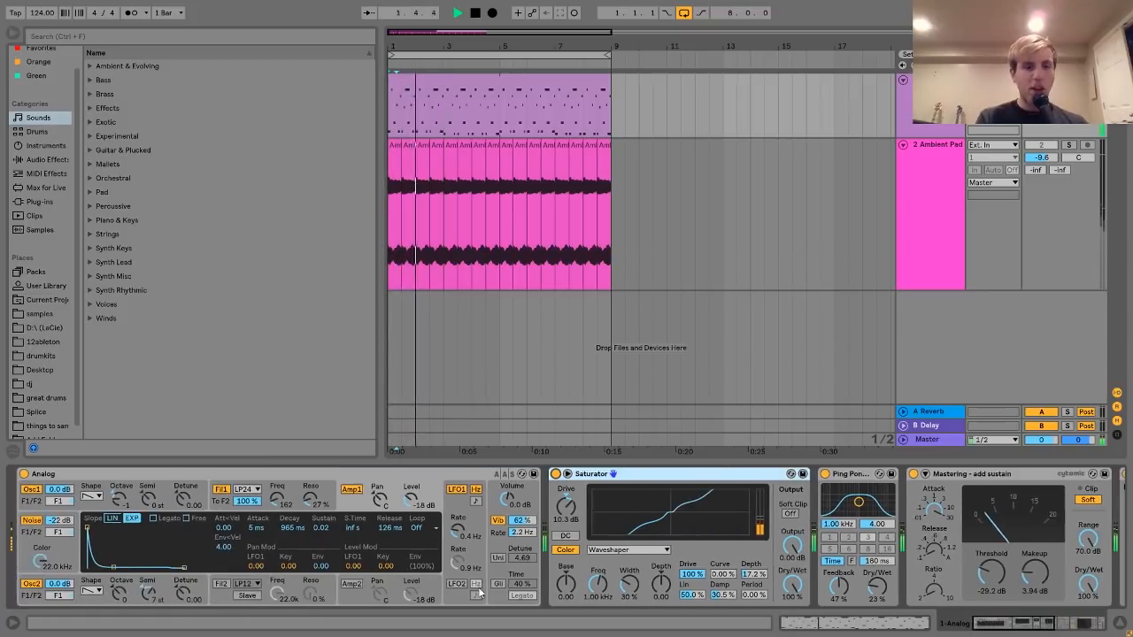
key("space")
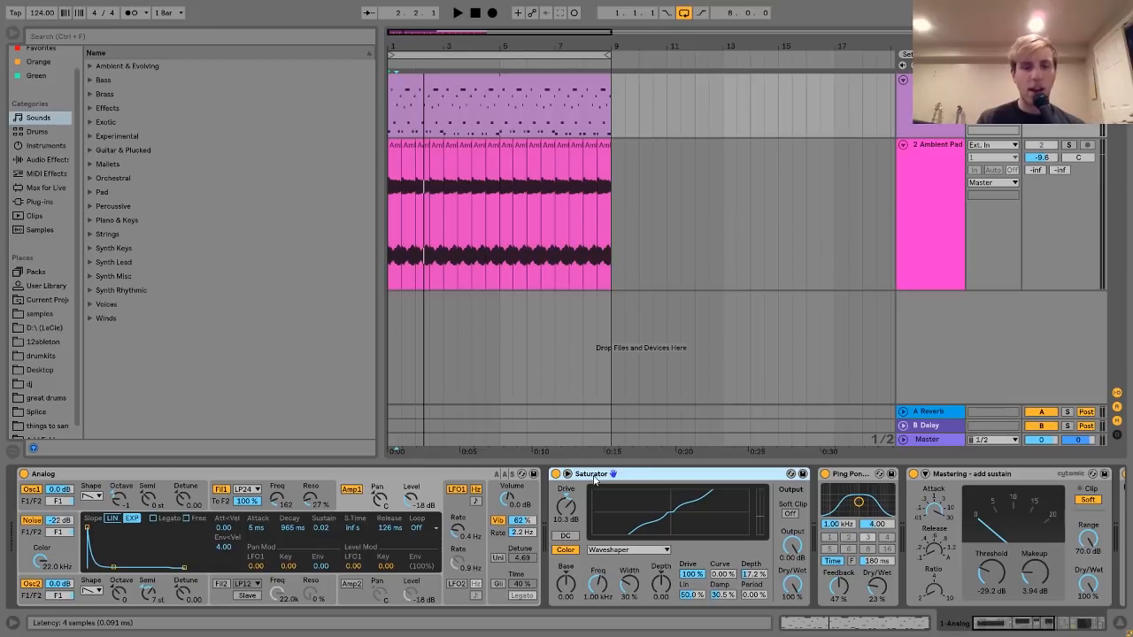
key("space")
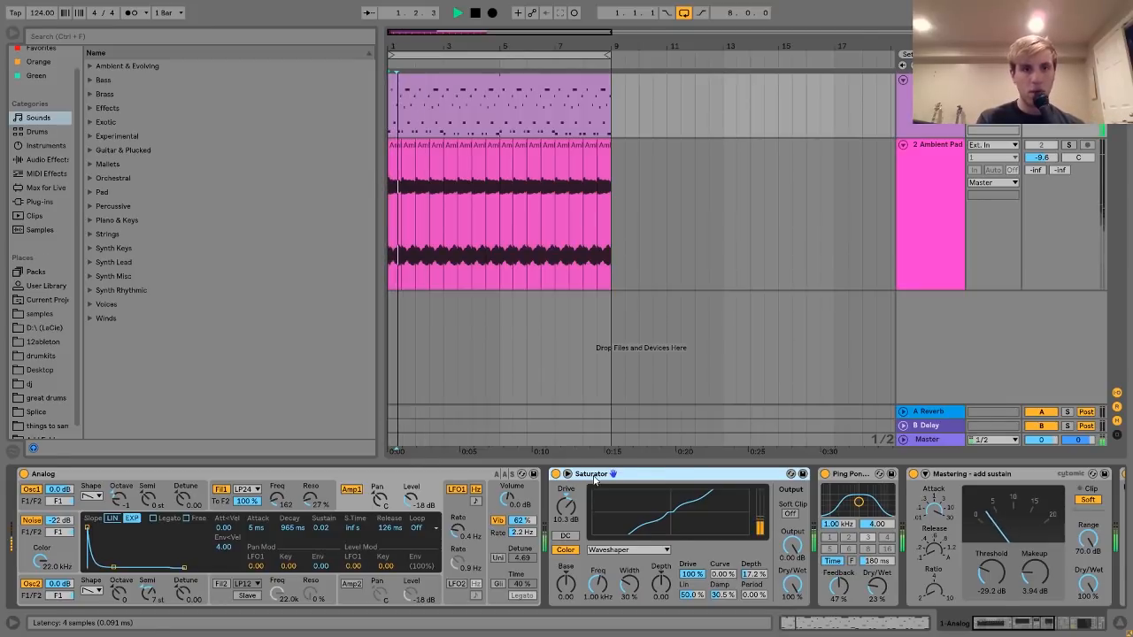
scroll(593, 479, "right", 3)
key("space")
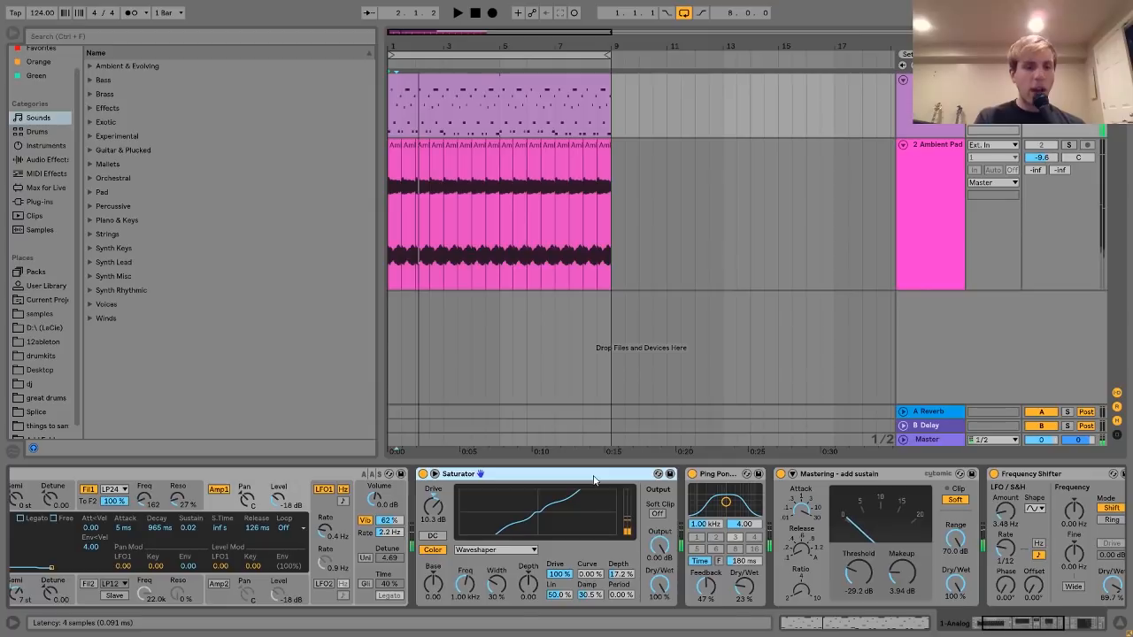
left_click(423, 474)
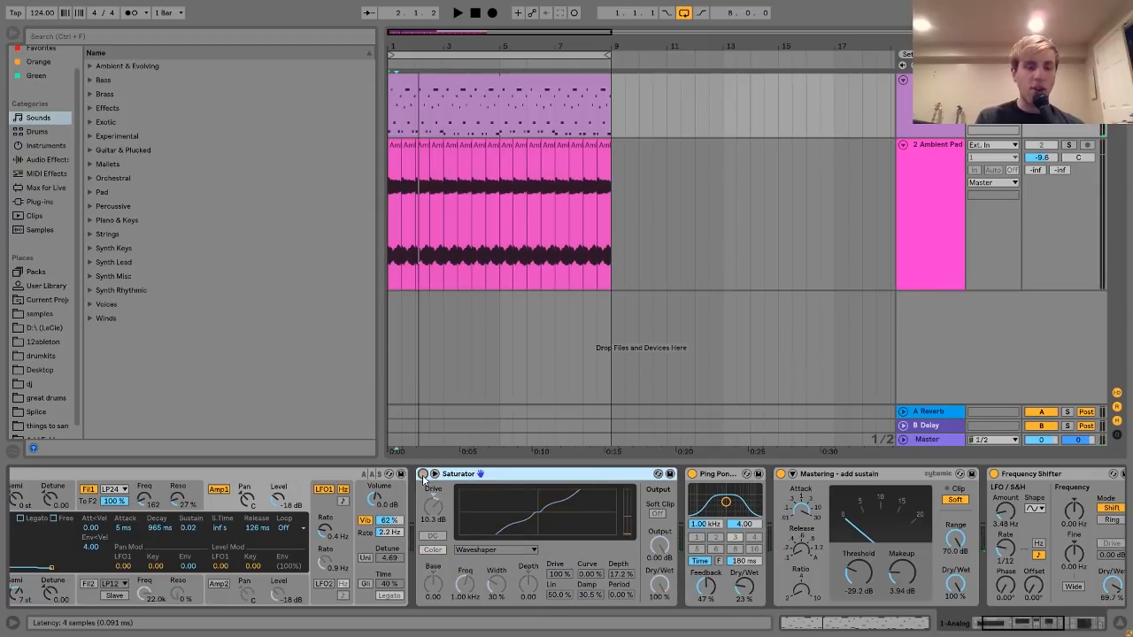
- Bring the Ping Pong Delay into view and play the loop to hear the delay
scroll(425, 480, "right", 2)
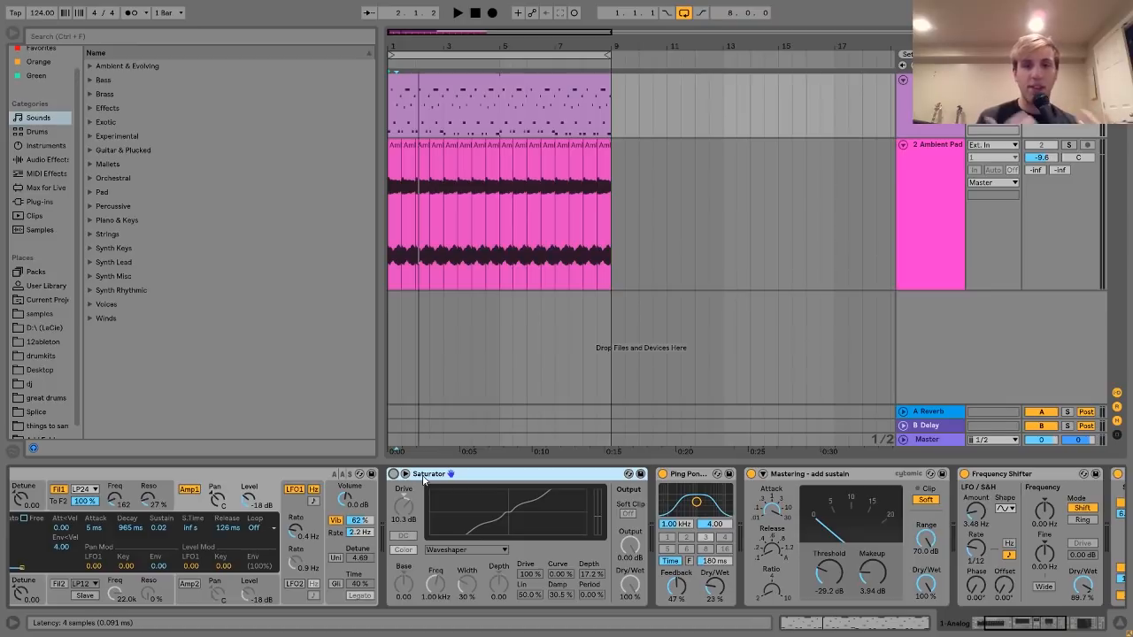
scroll(424, 479, "right", 5)
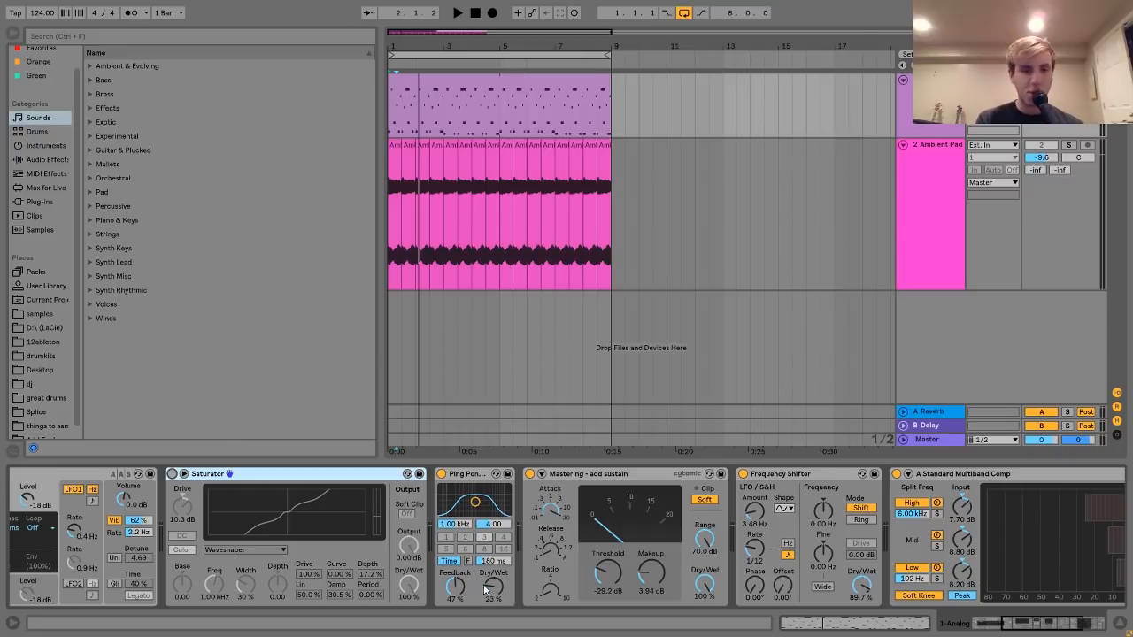
key("space")
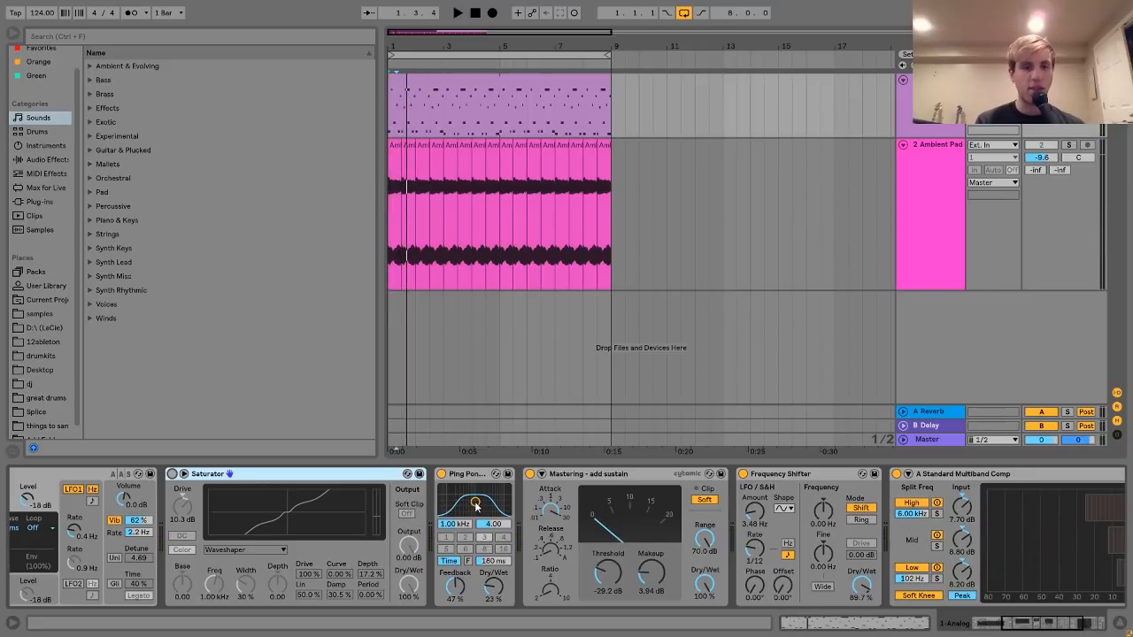
- Locate the Glue Compressor preset "Mastering - Add Sustain.adv" among the audio effects in the browser
scroll(475, 504, "down", 4)
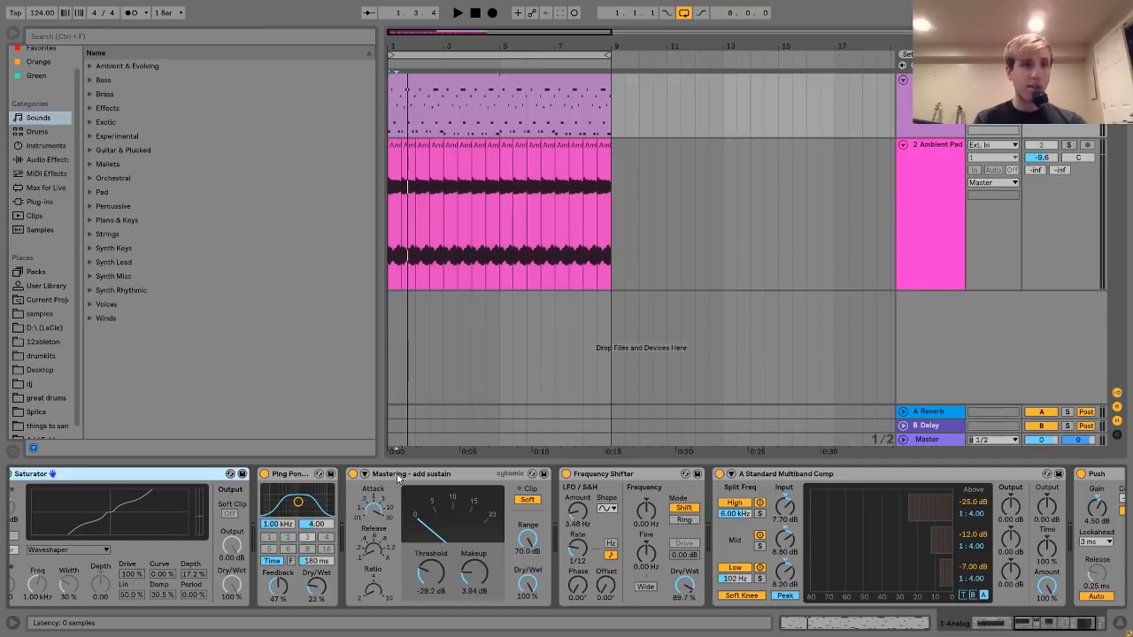
left_click(35, 159)
left_click(91, 179)
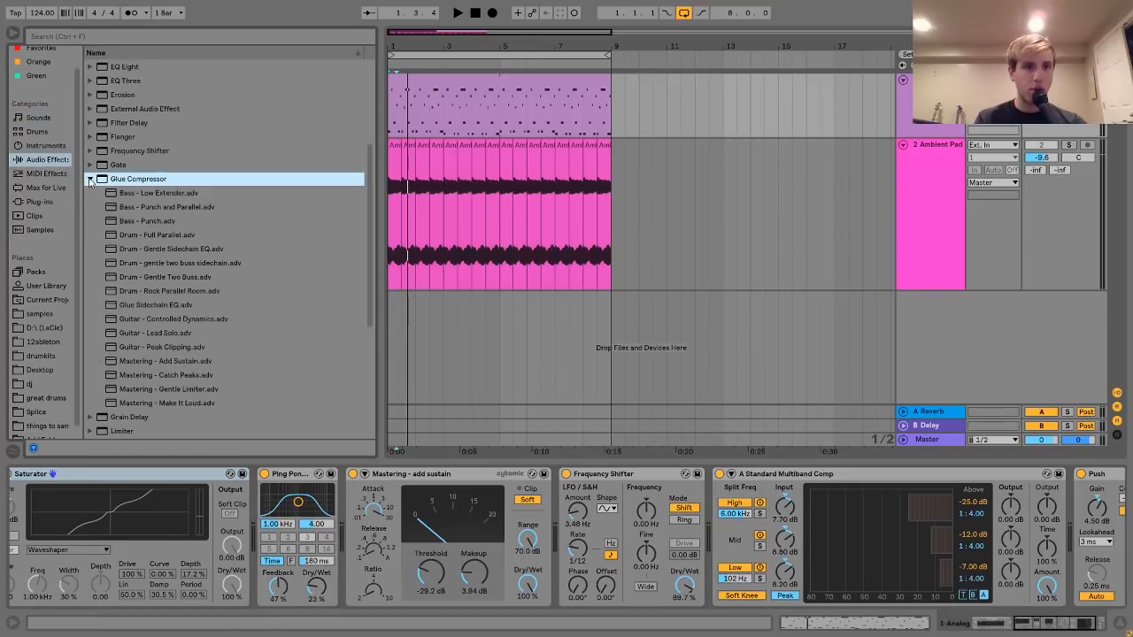
scroll(163, 330, "down", 2)
left_click(177, 335)
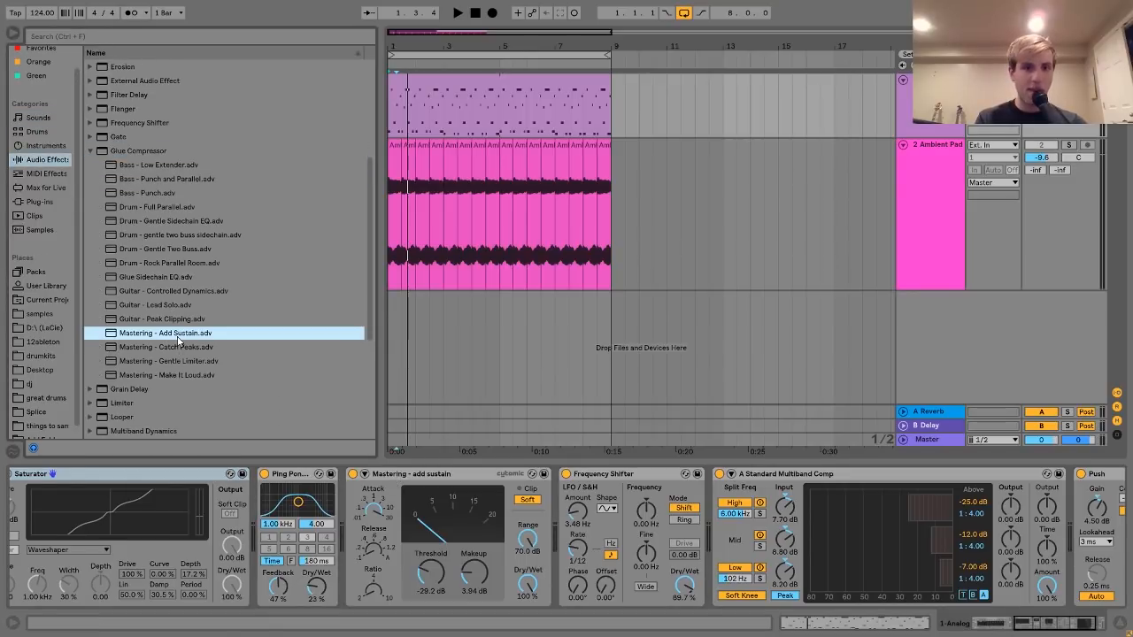
- Compare the loop with the Glue Compressor "Mastering - add sustain" switched off and switched back on
left_click(423, 476)
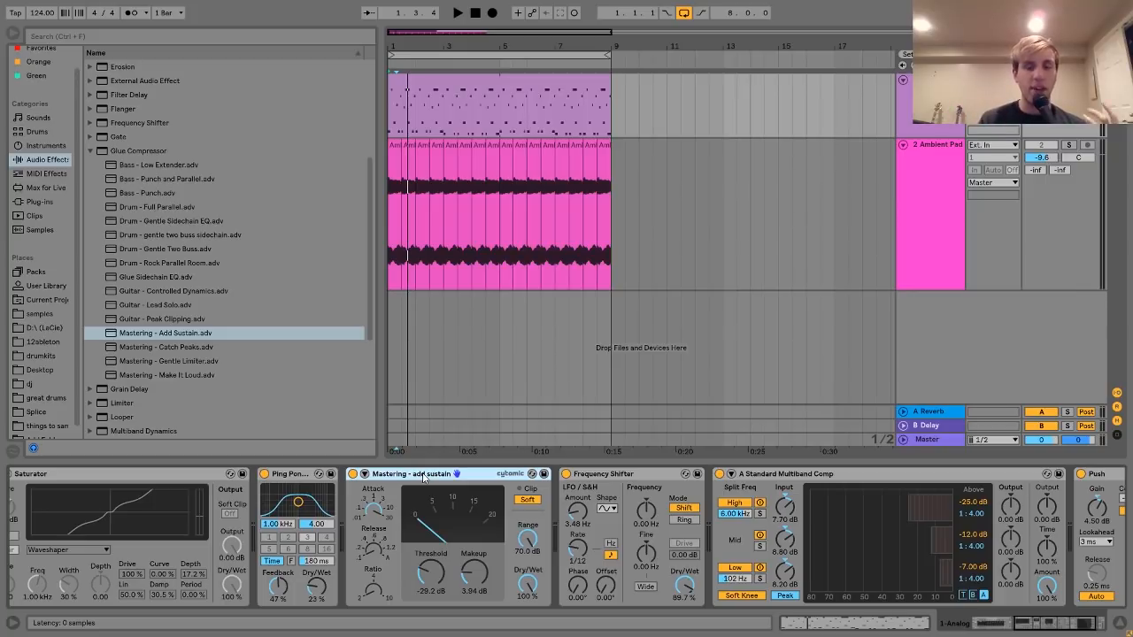
key("space")
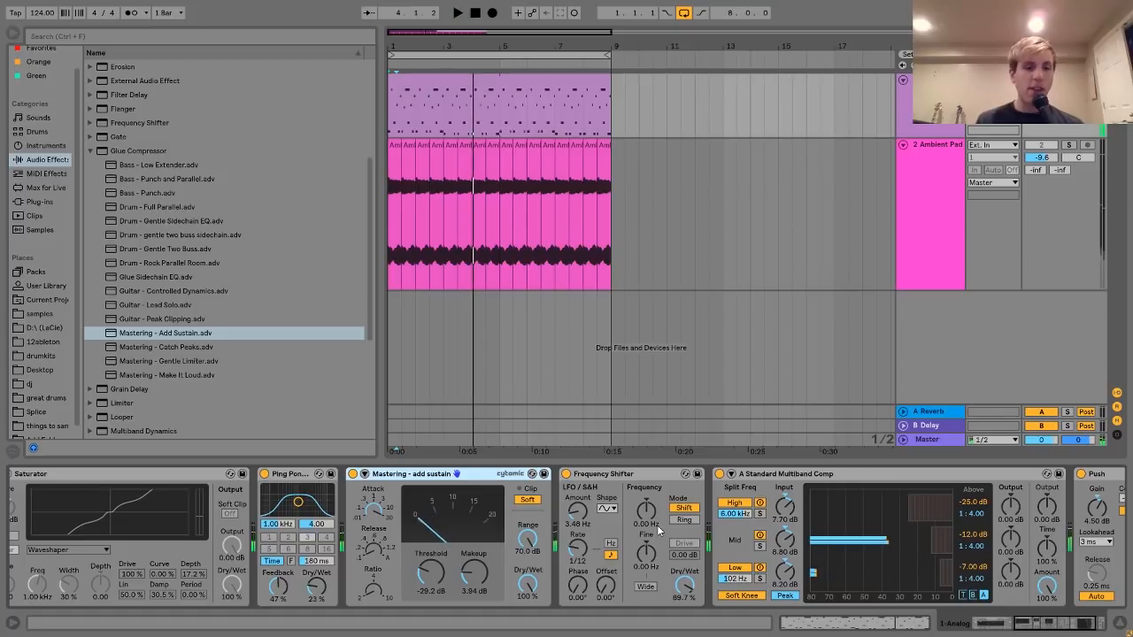
left_click(352, 474)
key("space")
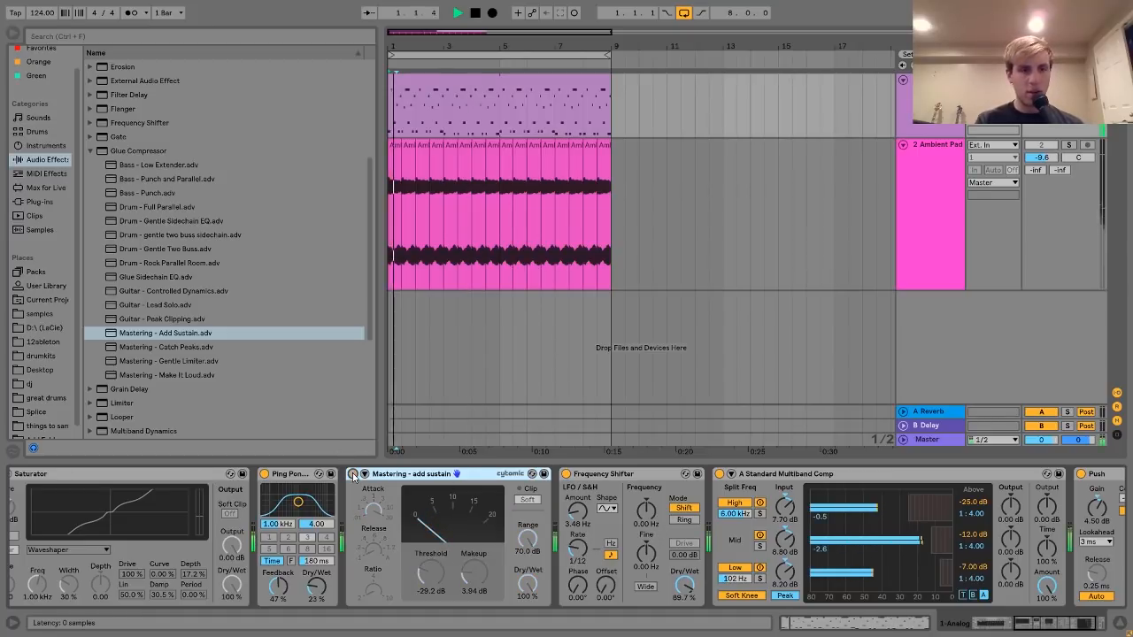
left_click(353, 474)
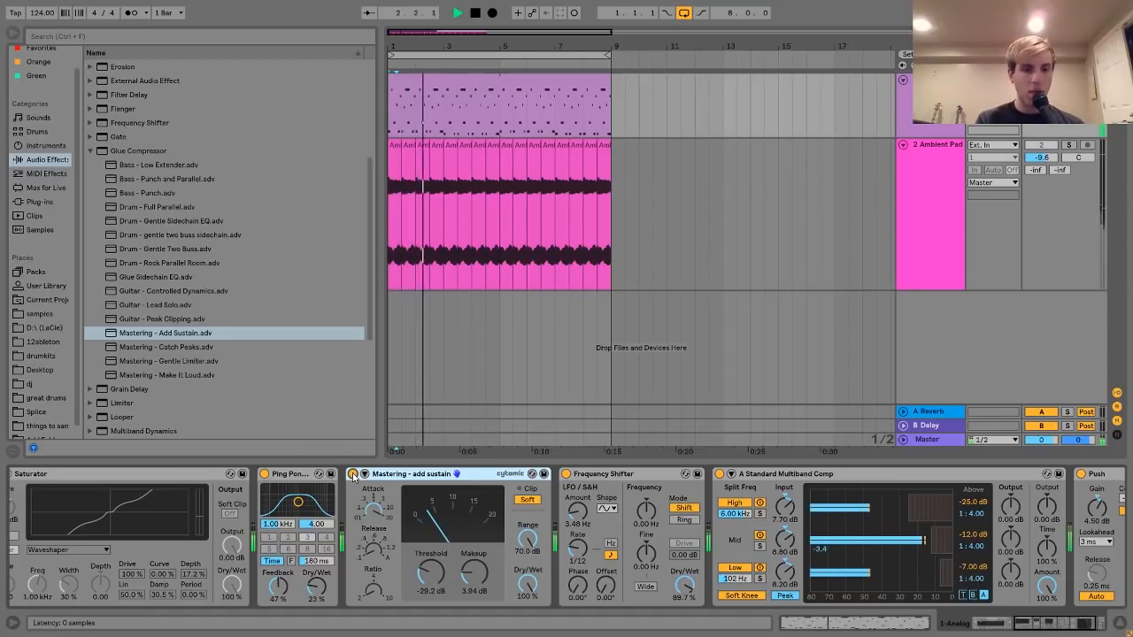
key("space")
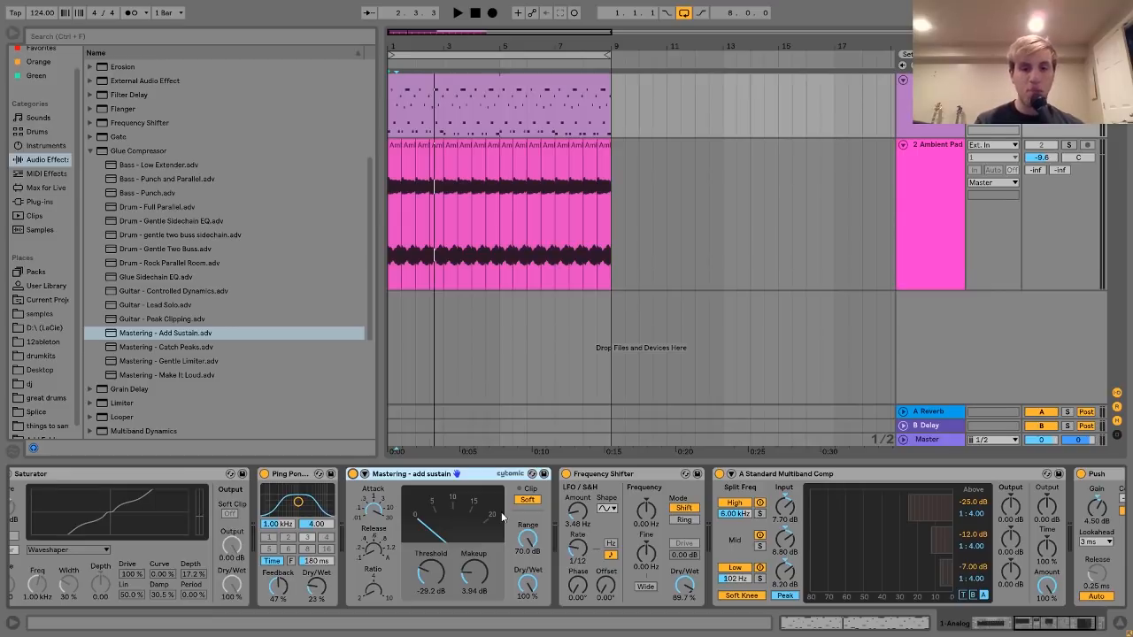
- Bring the Frequency Shifter into view and play the loop to hear its effect
scroll(647, 536, "right", 3)
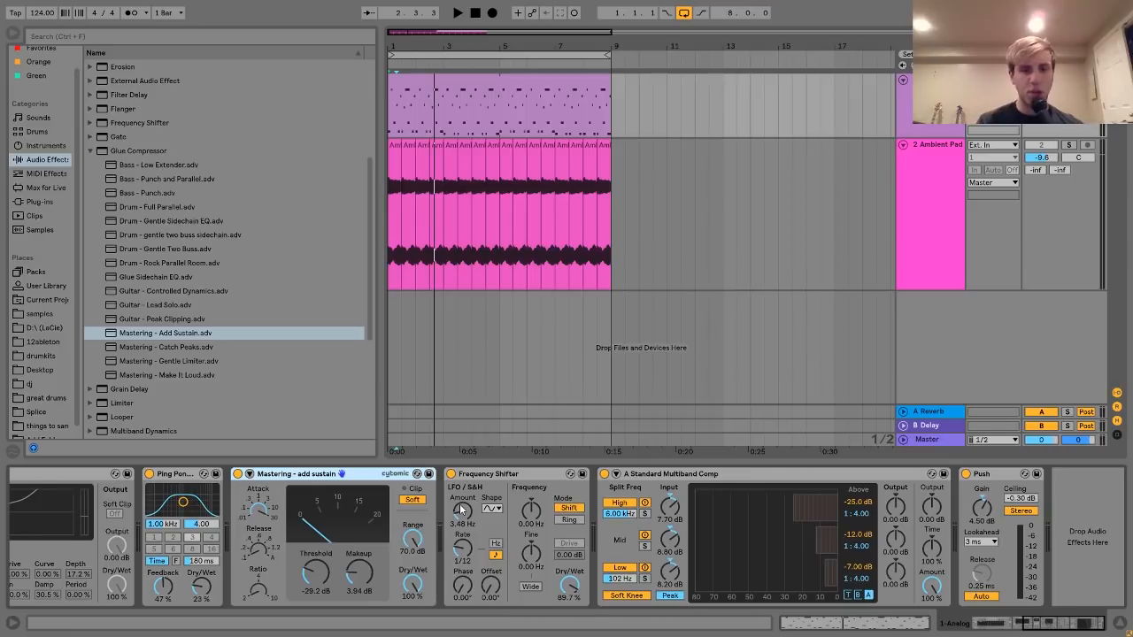
scroll(460, 510, "left", 8)
scroll(516, 512, "right", 10)
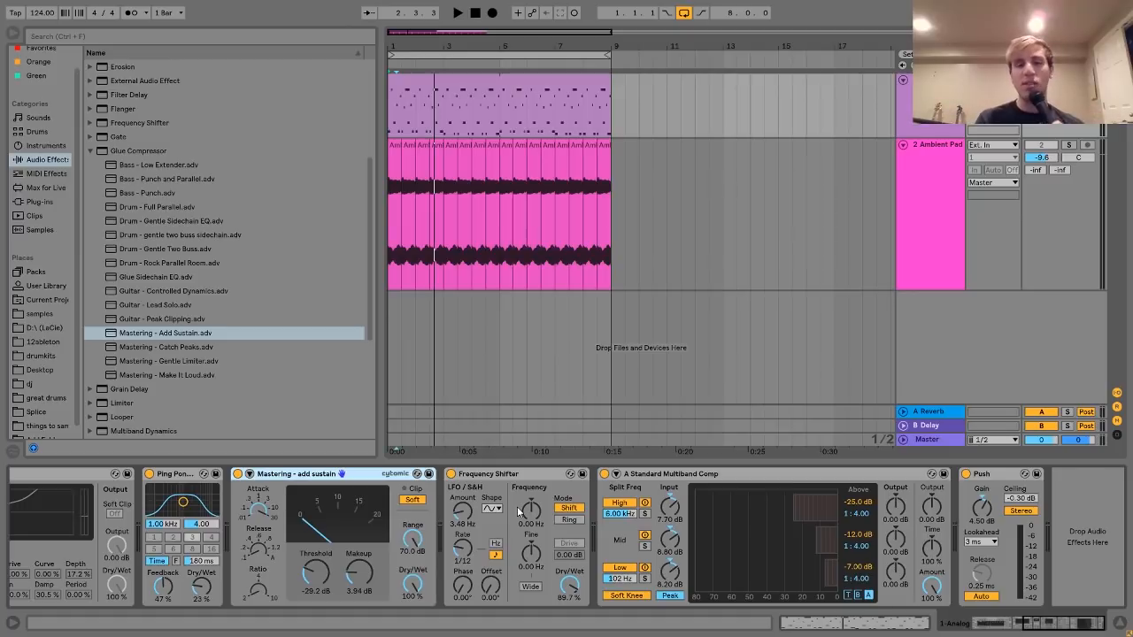
key("space")
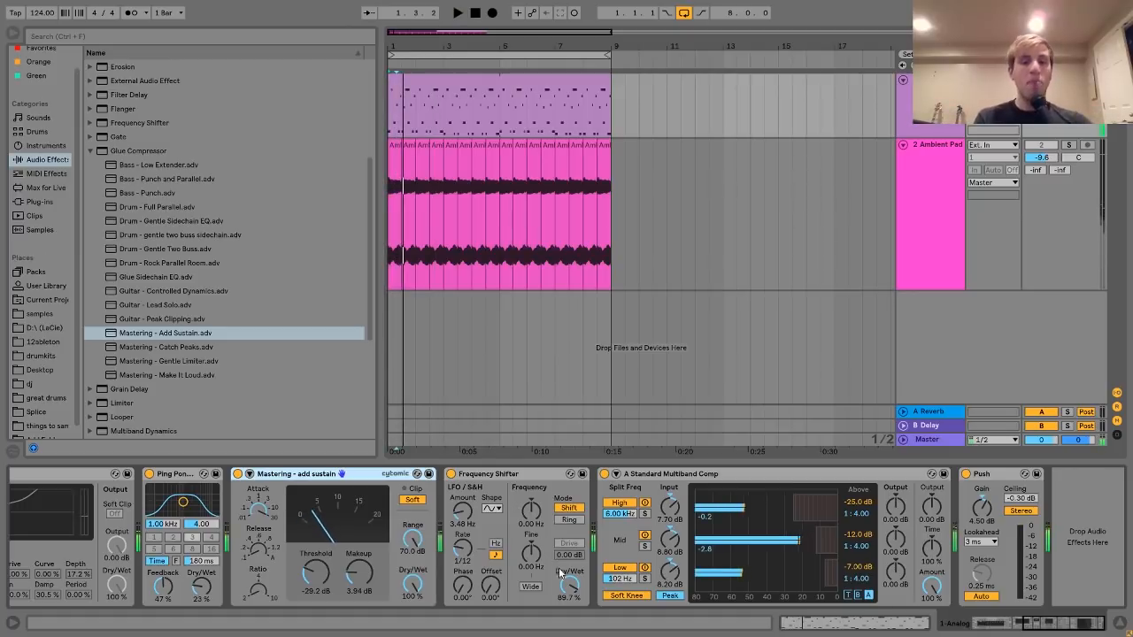
- Adjust the Frequency Shifter's Dry/Wet while auditioning the loop, setting it to 89.1 %
left_click_drag(568, 597, 573, 594)
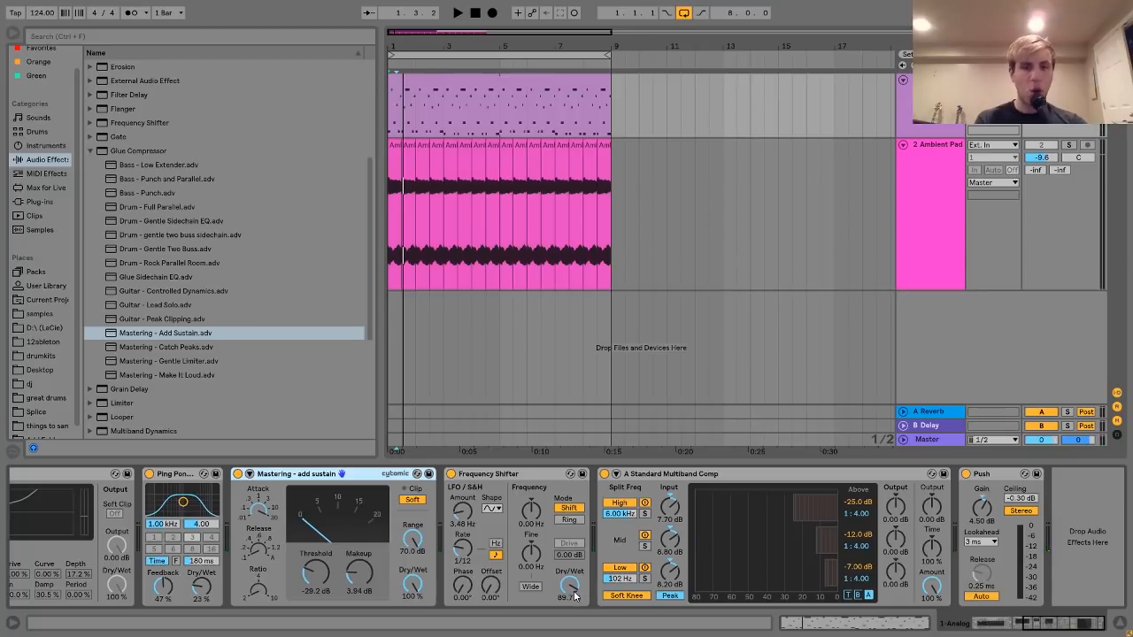
left_click_drag(572, 591, 579, 597)
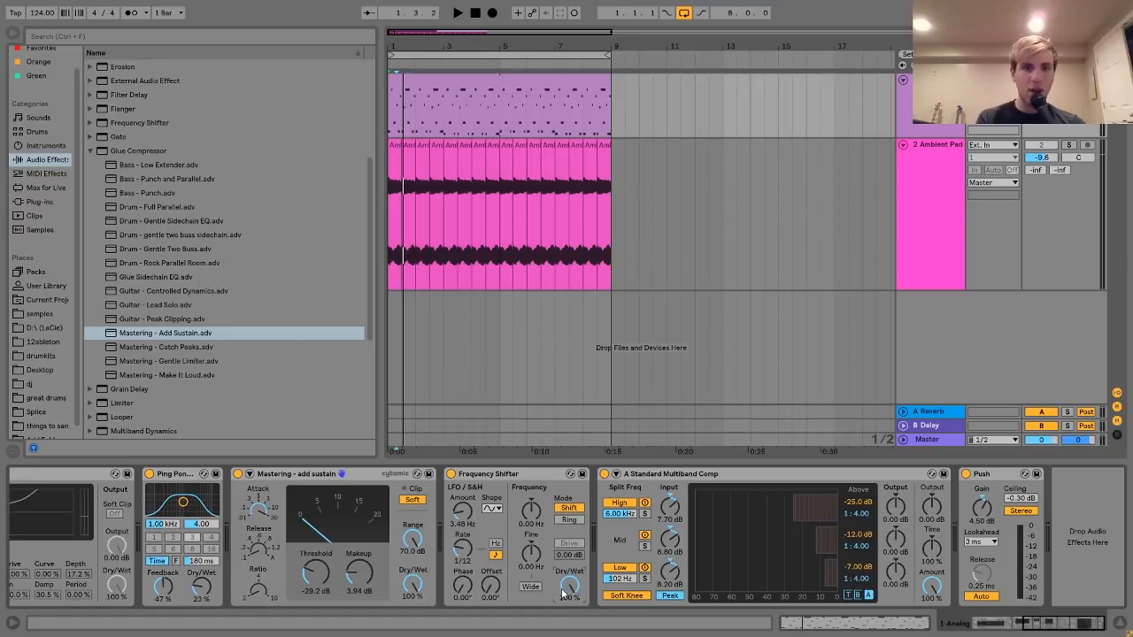
key("space")
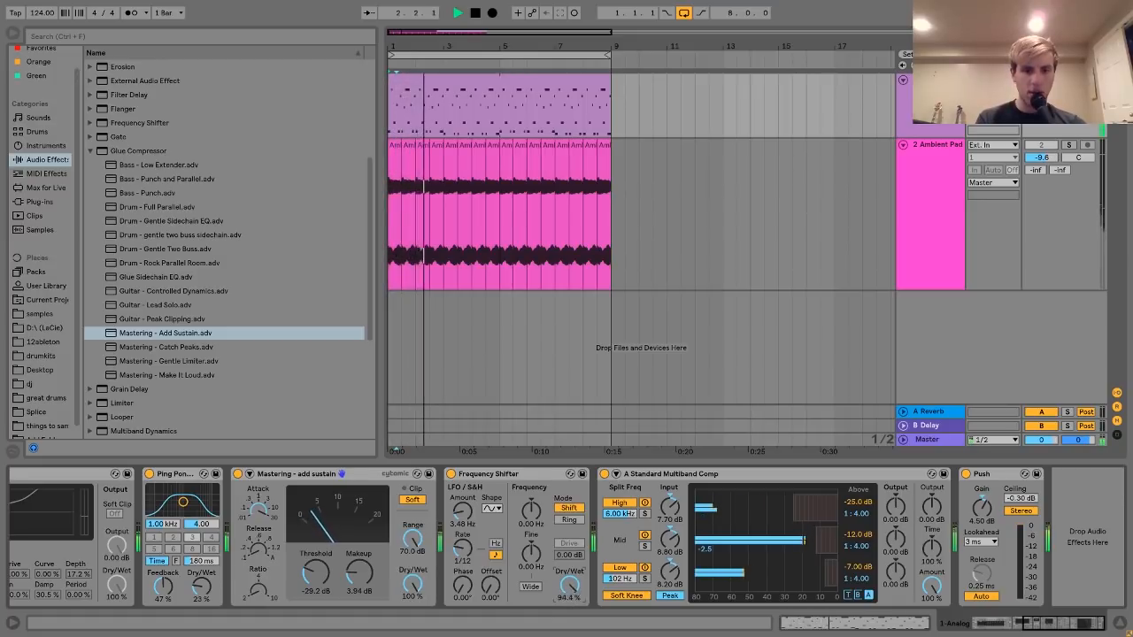
left_click_drag(571, 596, 571, 604)
key("space")
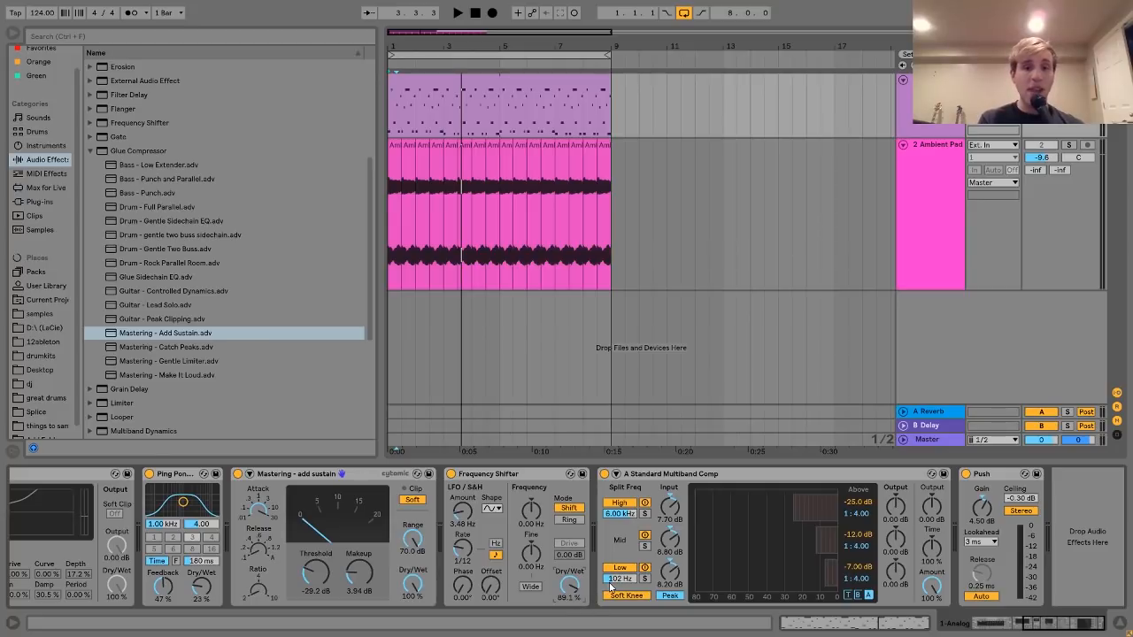
- Locate the Multiband Dynamics preset "A Standard Multiband Comp.adv" among the audio effects in the browser
left_click(730, 475)
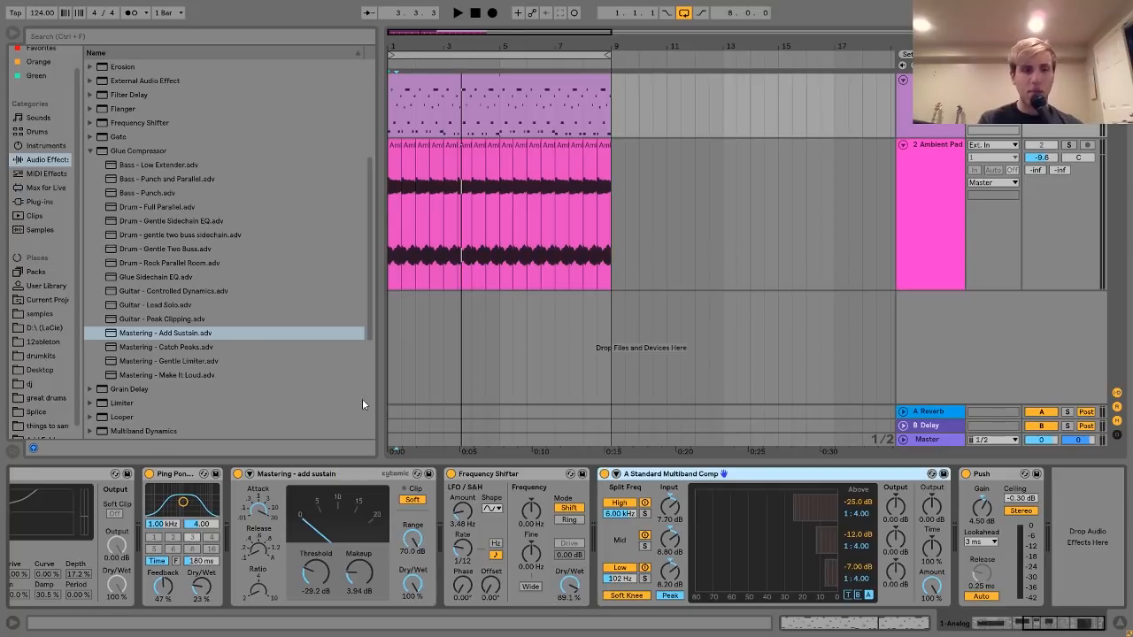
scroll(362, 398, "down", 5)
left_click(90, 234)
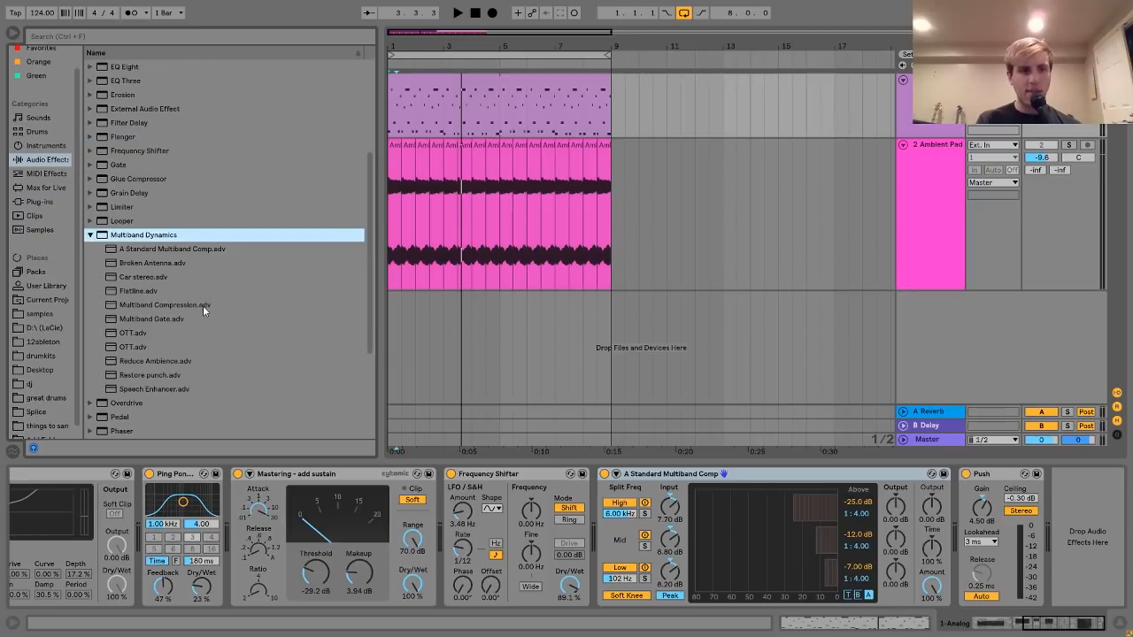
left_click(168, 249)
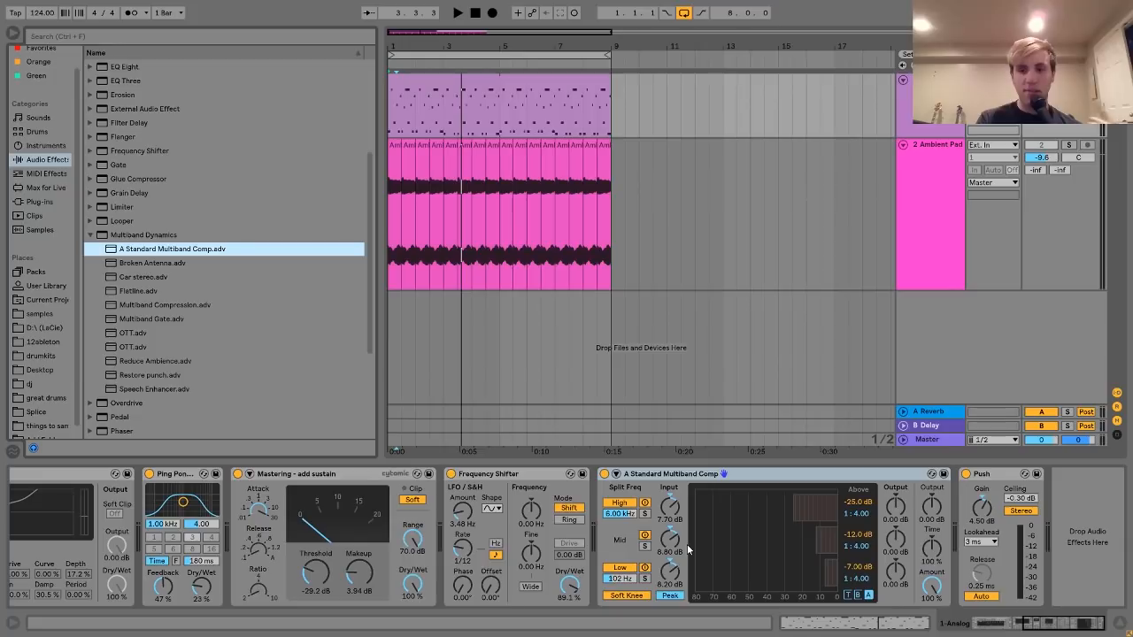
- Locate the Limiter preset "Push.adv" in the browser and play the loop through the full effects chain
left_click(982, 475)
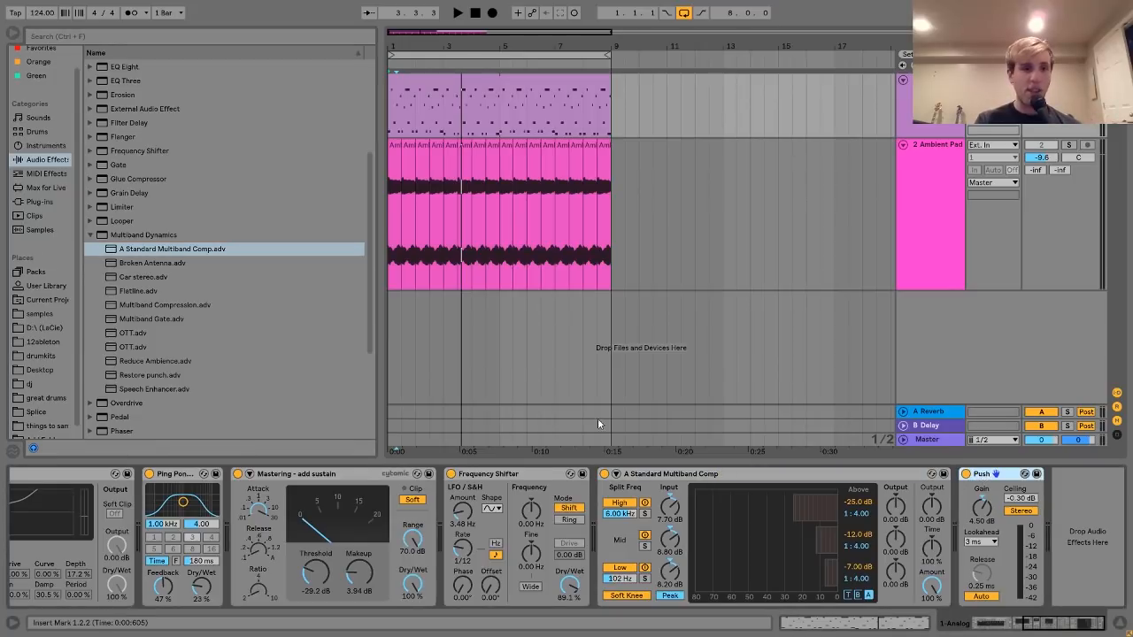
scroll(237, 367, "down", 4)
scroll(236, 367, "up", 5)
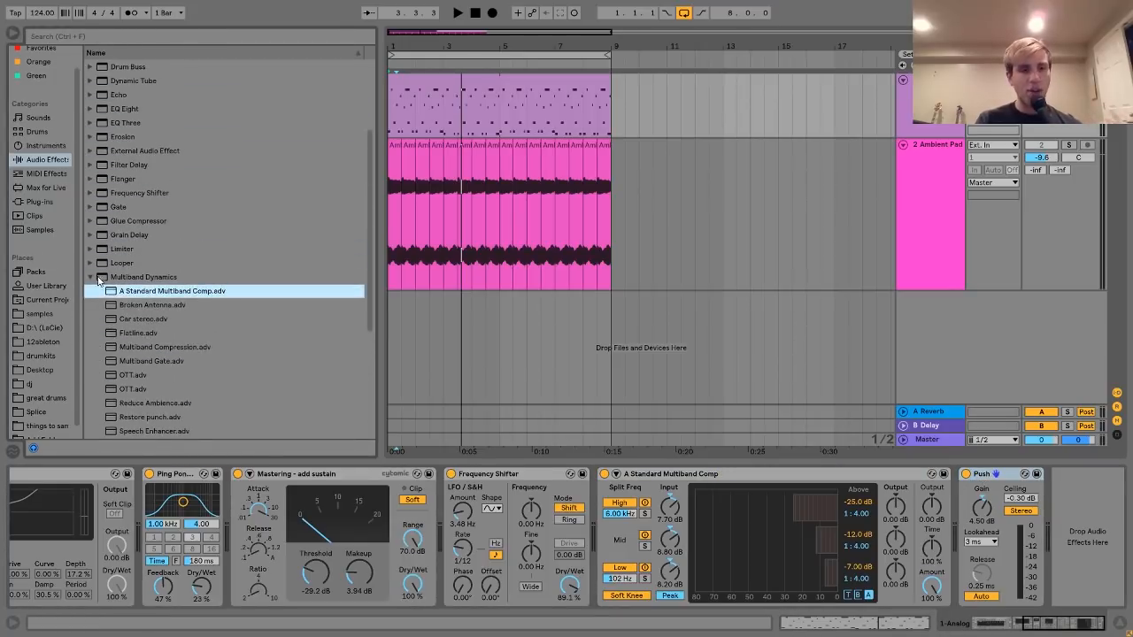
left_click(88, 249)
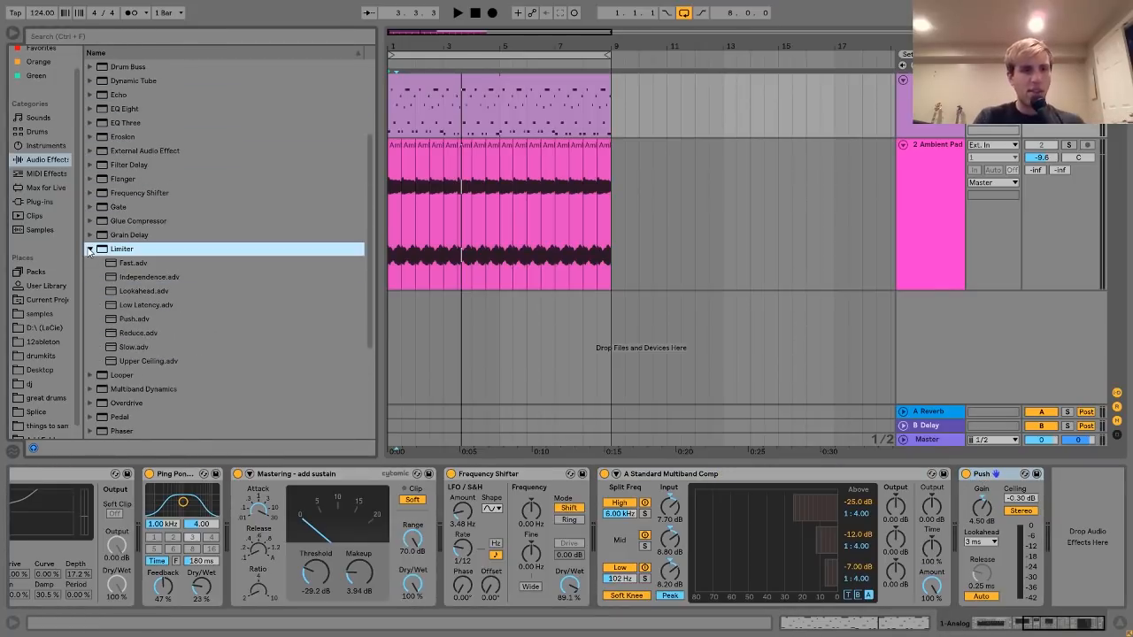
left_click(123, 320)
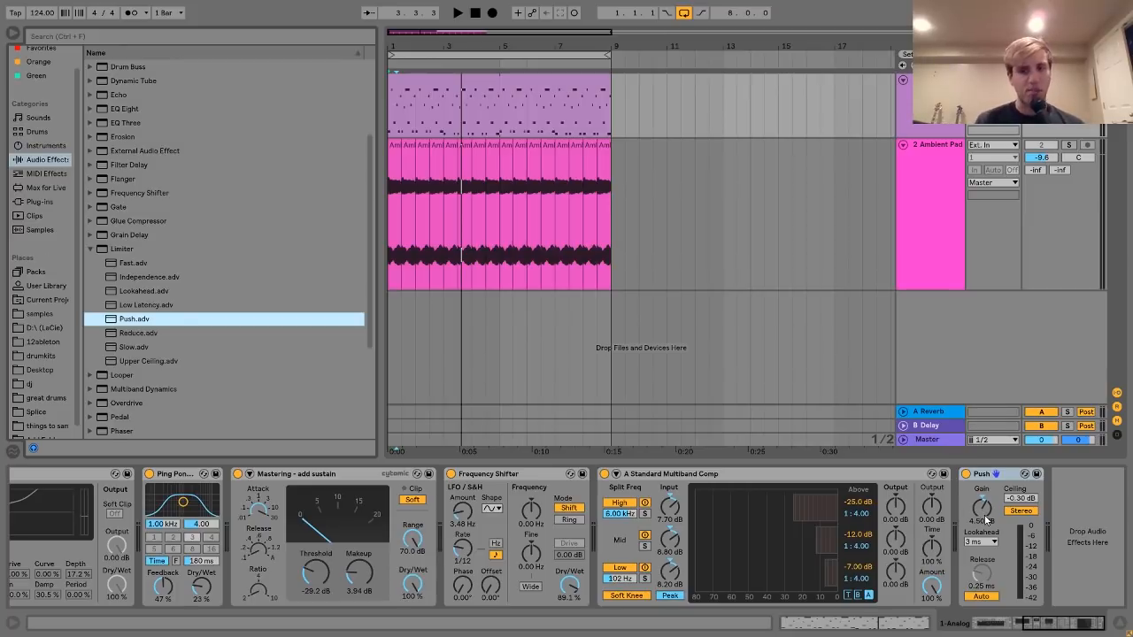
key("space")
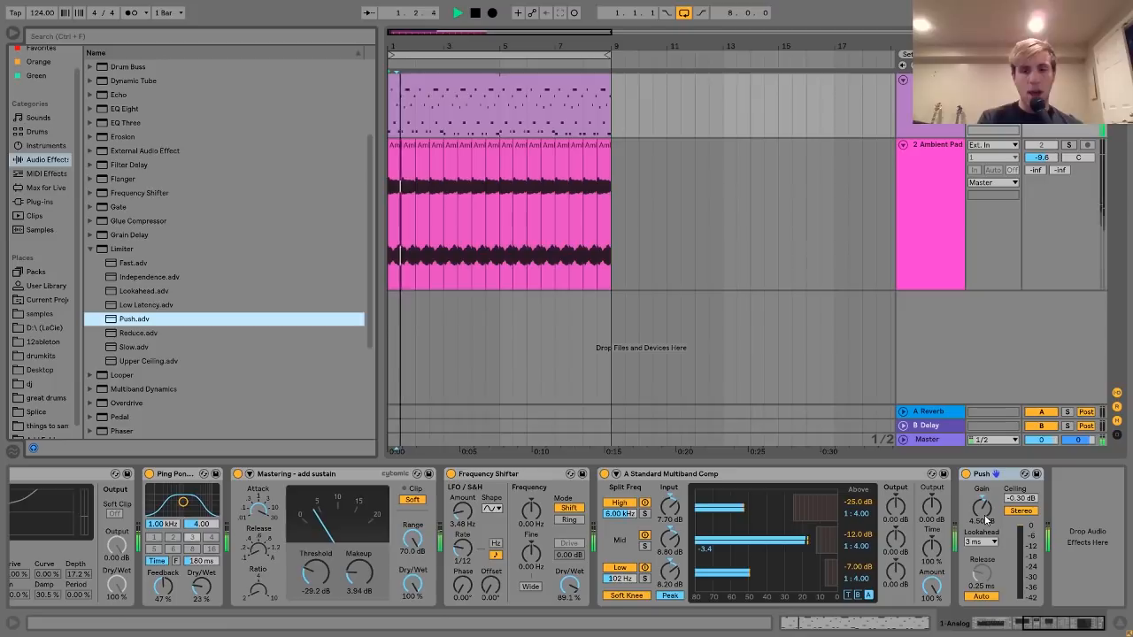
key("space")
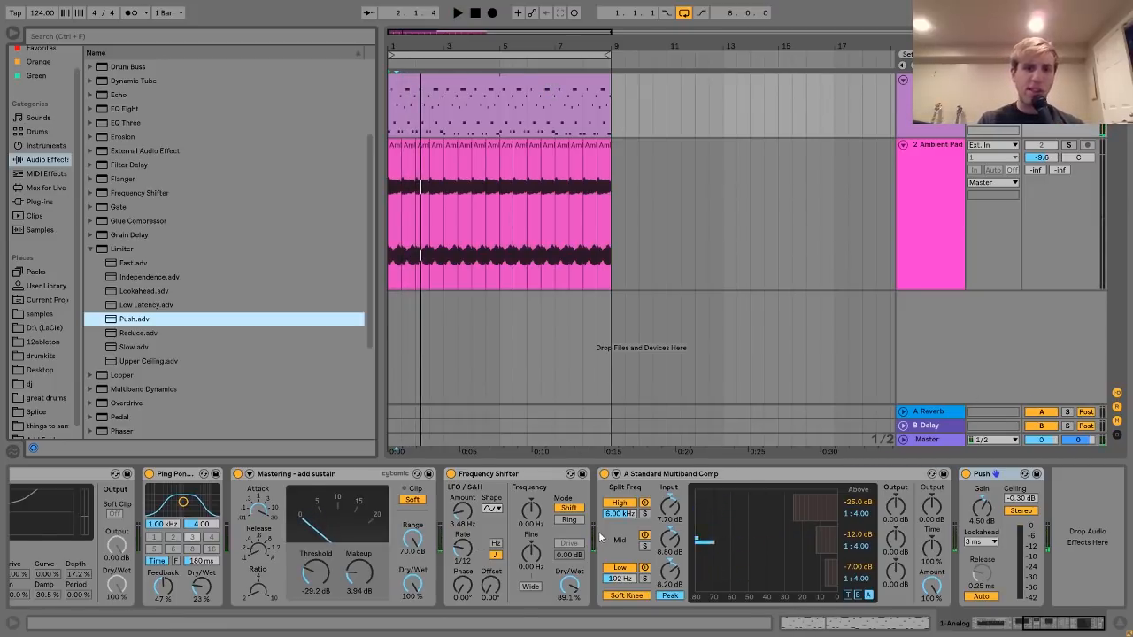
- Select the Ambient Pad track, solo it and play the loop to hear the pad alone
left_click(554, 92)
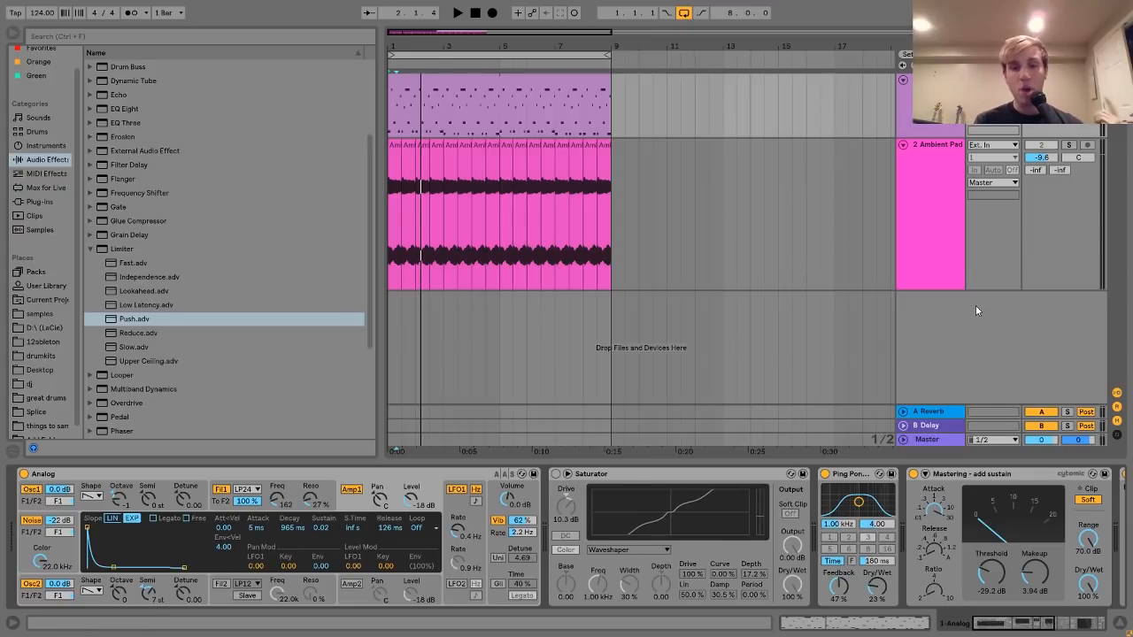
left_click(928, 207)
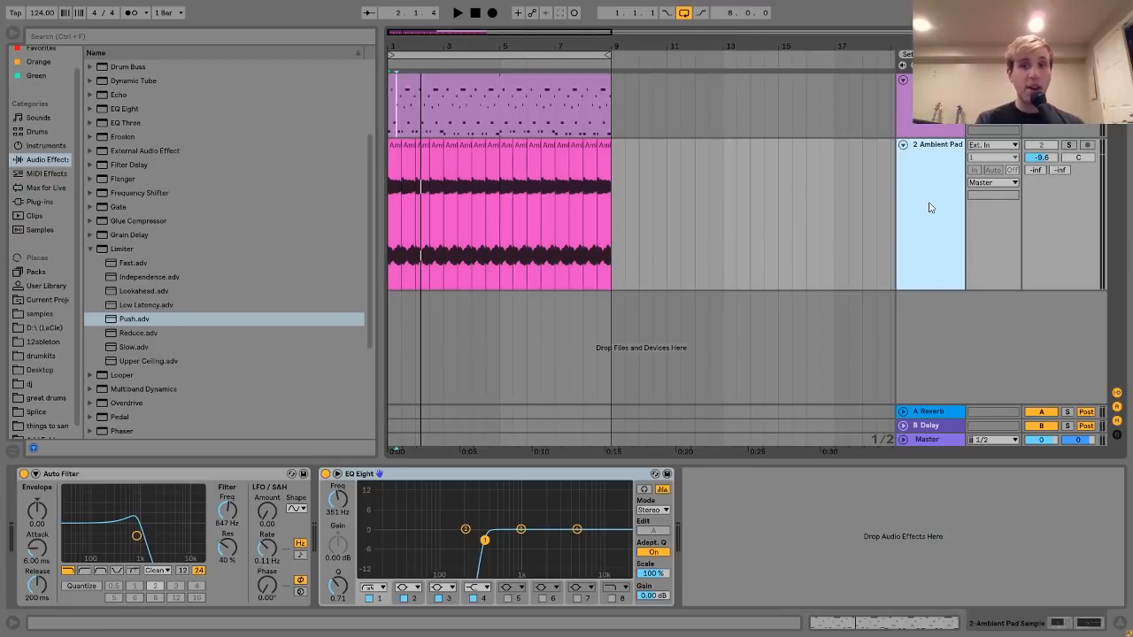
left_click(1070, 145)
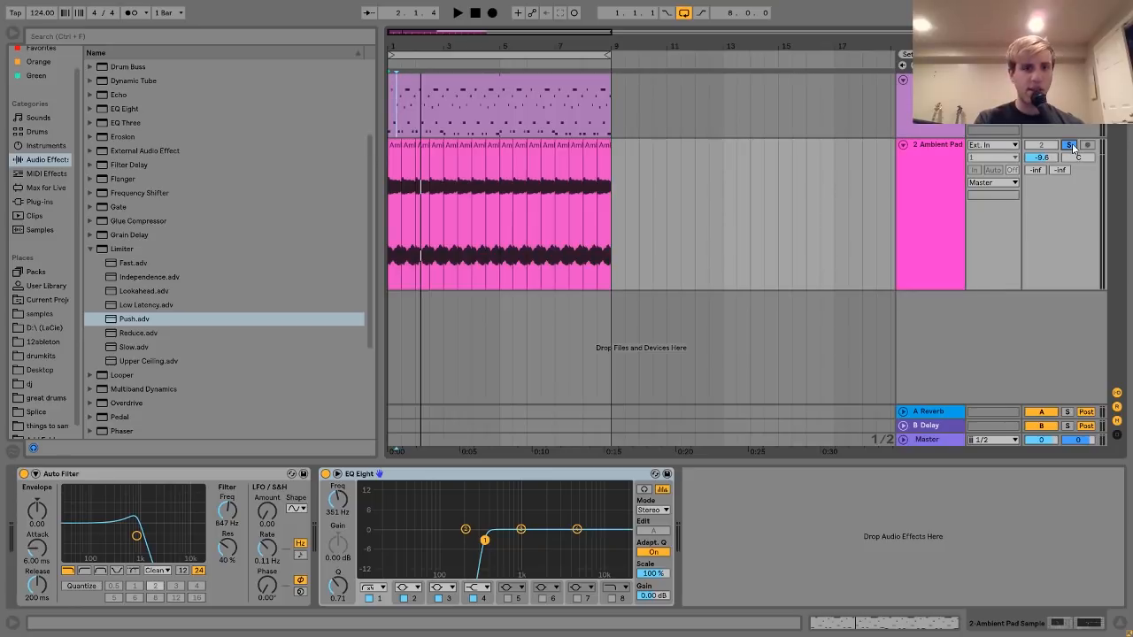
key("space")
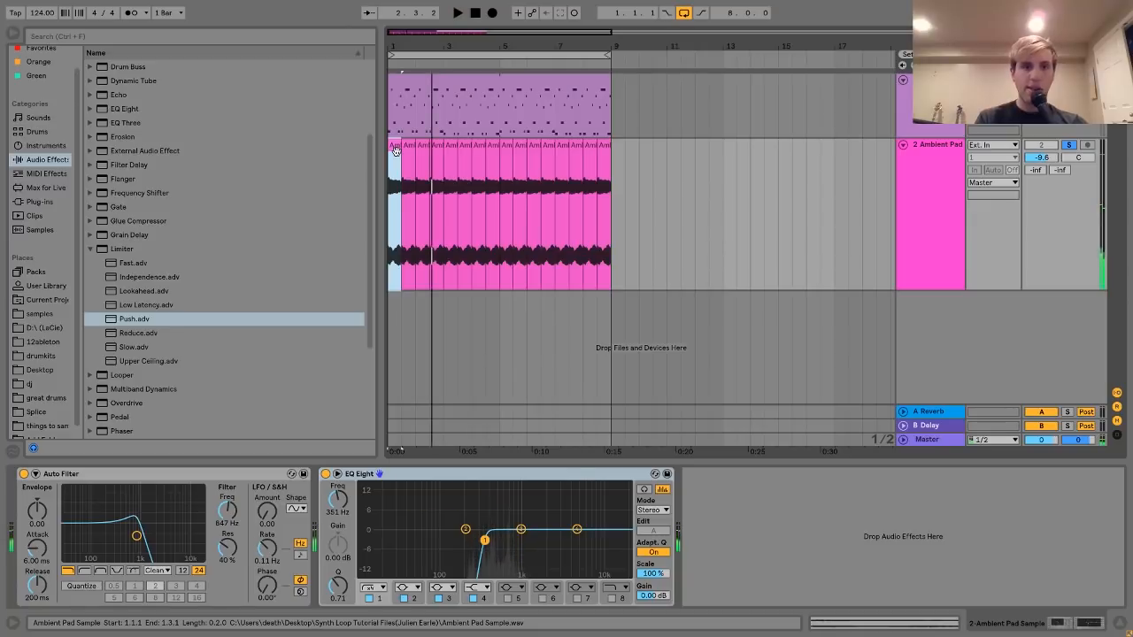
- Show the source file of the first Ambient Pad clip in the browser
right_click(396, 151)
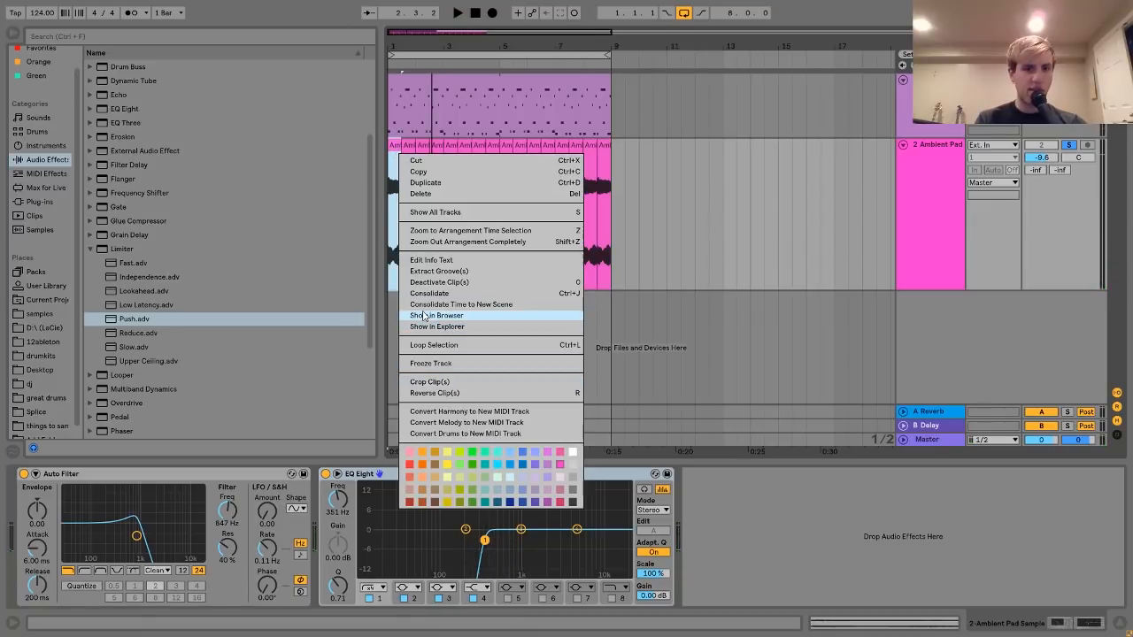
left_click(424, 315)
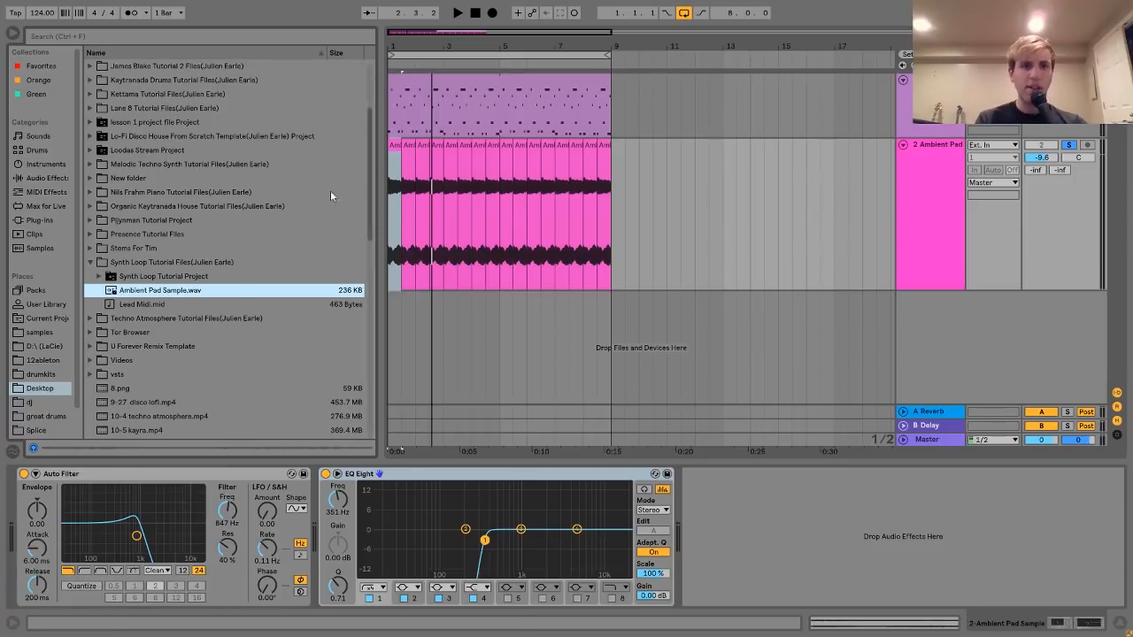
double_click(394, 185)
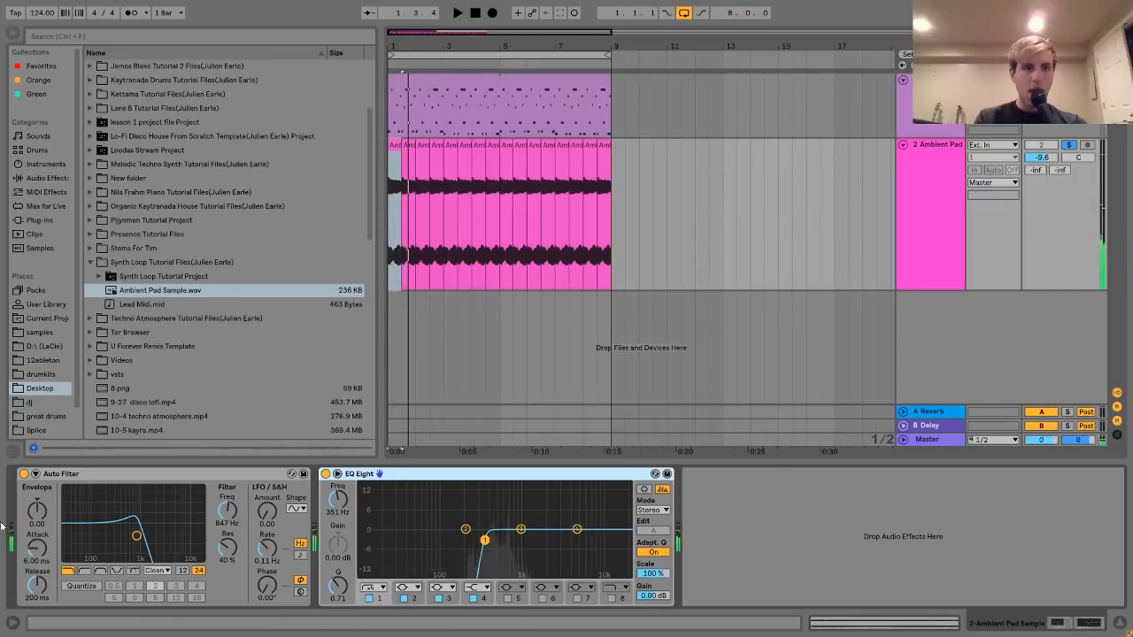
- Switch off Auto Filter and EQ Eight on the Ambient Pad track to hear the unprocessed sample
left_click(23, 473)
left_click(336, 473)
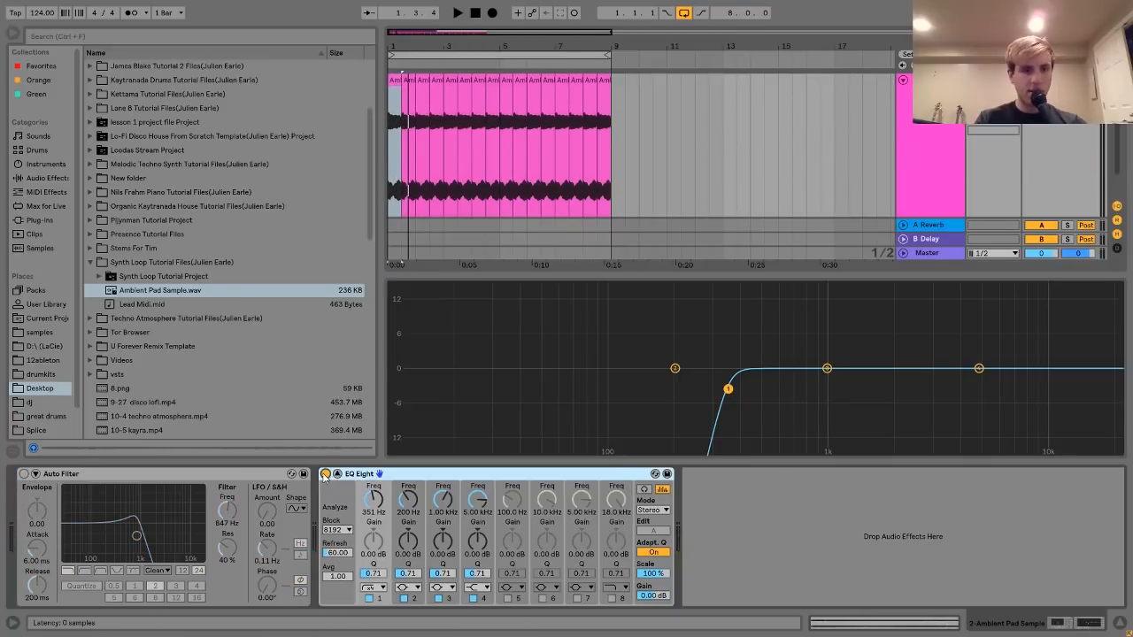
left_click(337, 475)
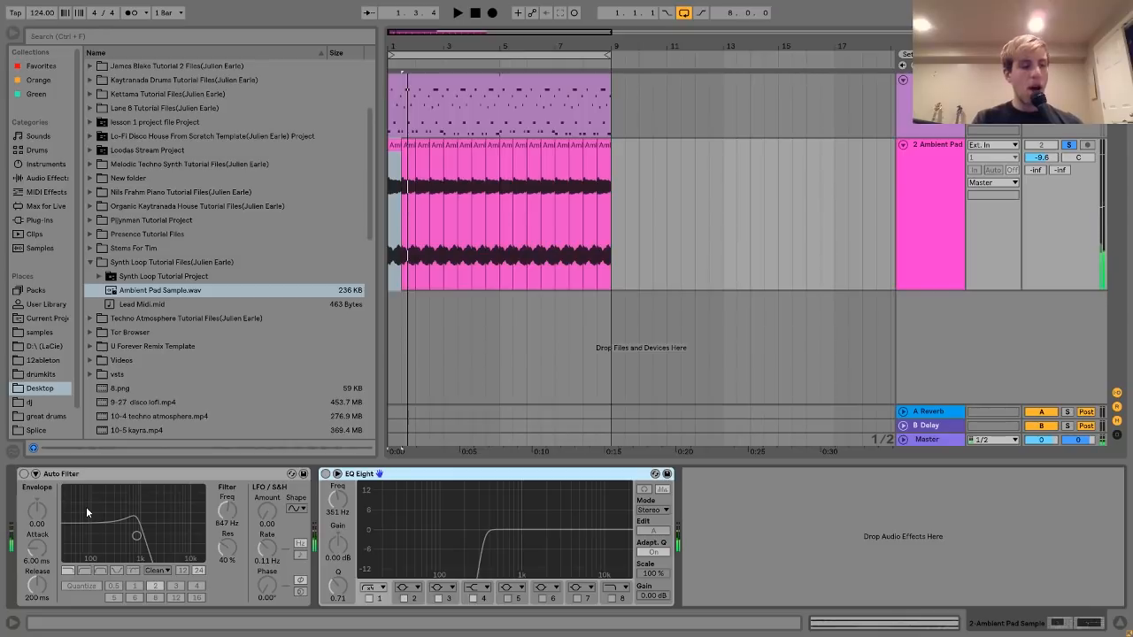
- Switch Auto Filter and EQ Eight back on one at a time, playing the pad after each
left_click(23, 473)
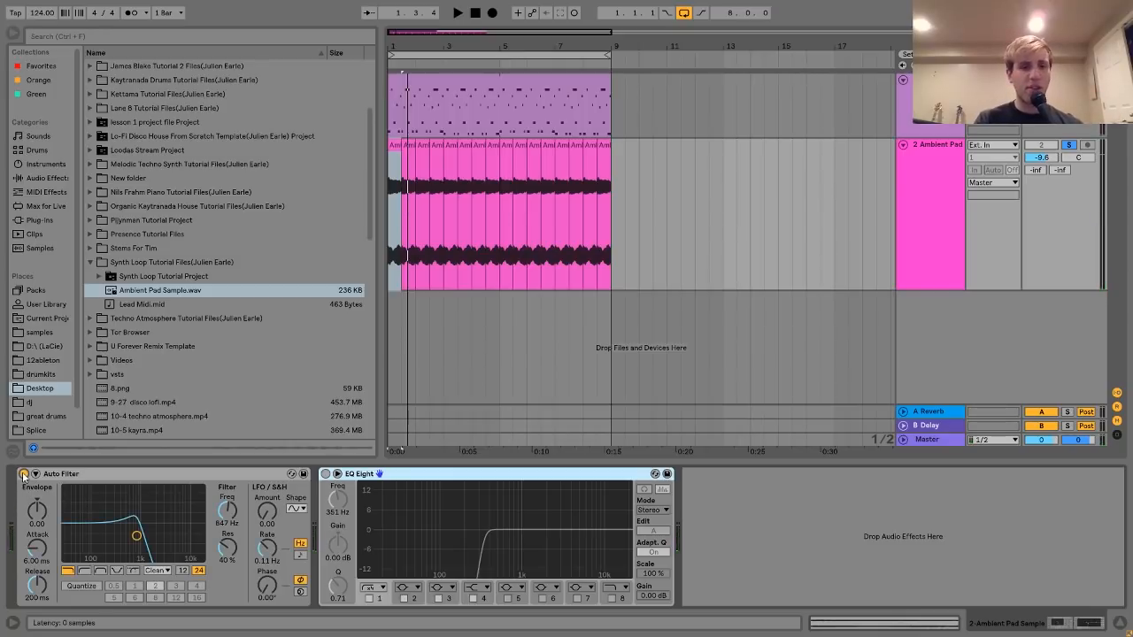
key("space")
key("space")
left_click(325, 474)
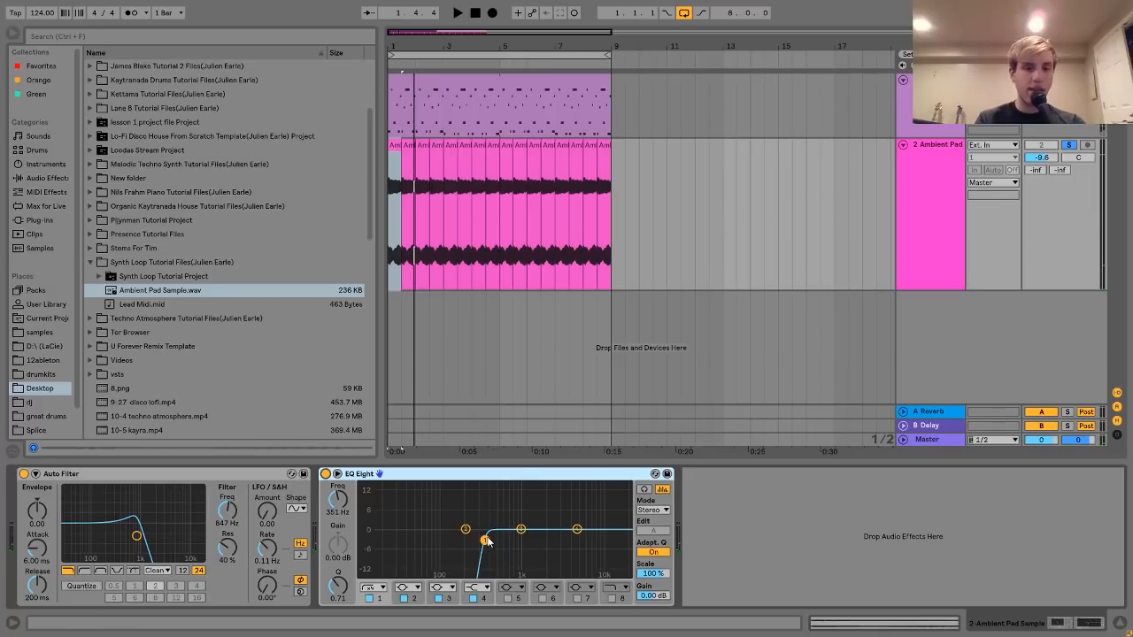
key("space")
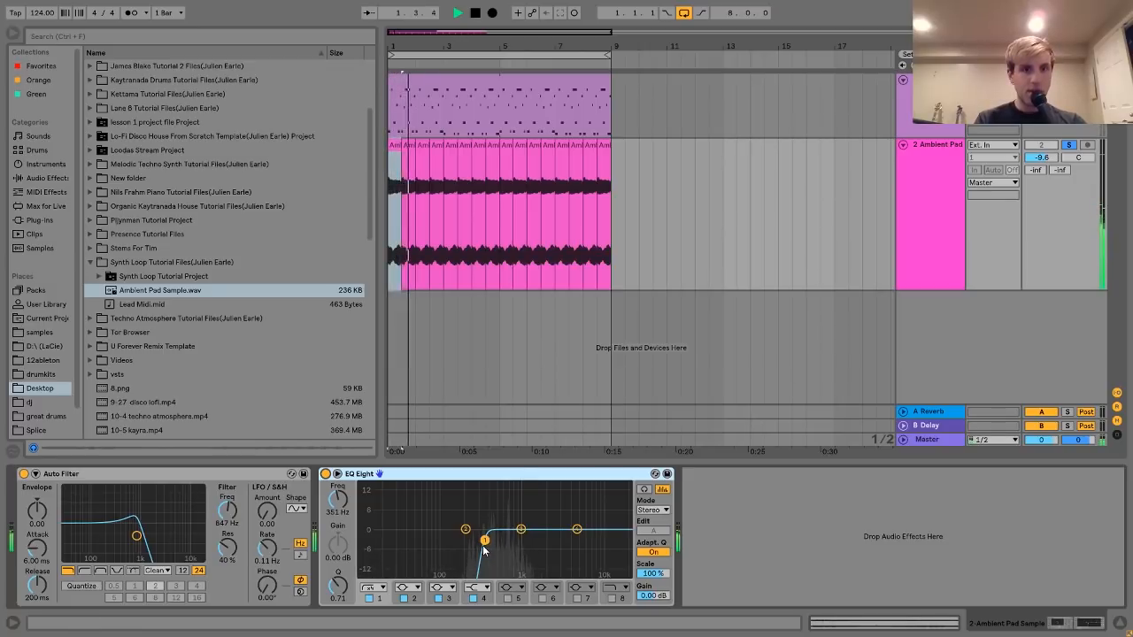
key("space")
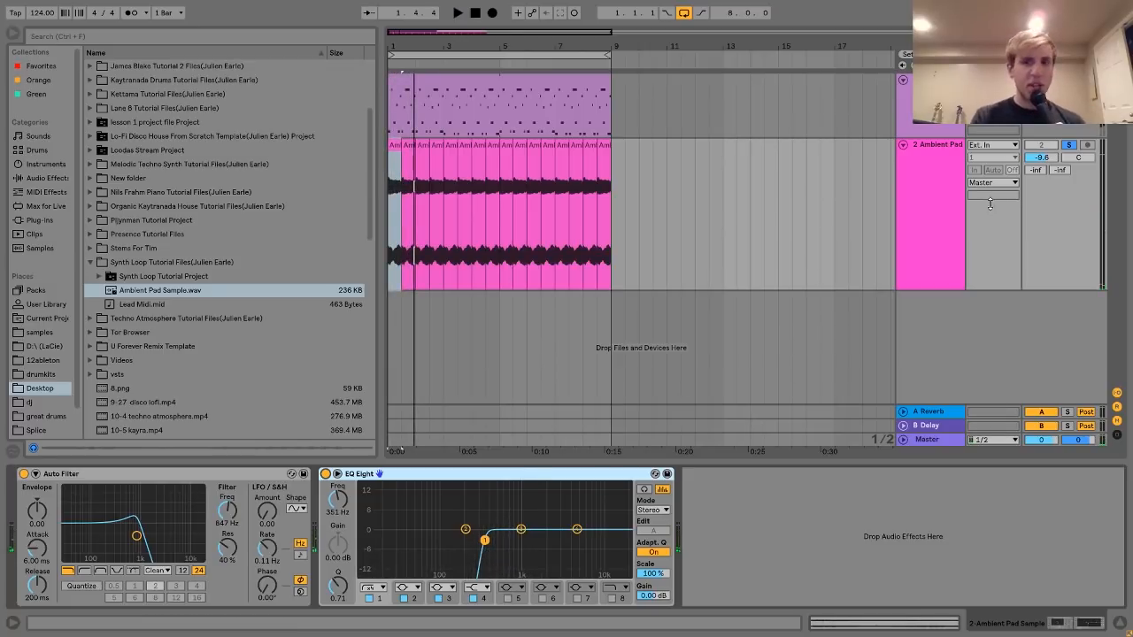
- Unsolo and activate the Ambient Pad track, comparing the loop with the pad muted and unmuted
left_click(1068, 146)
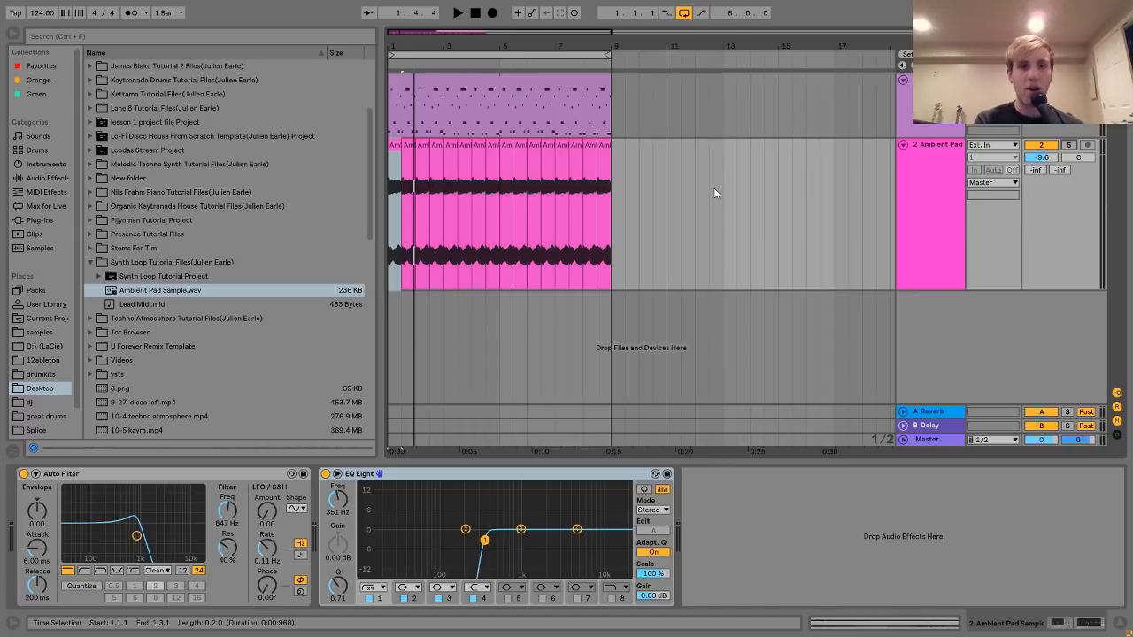
key("space")
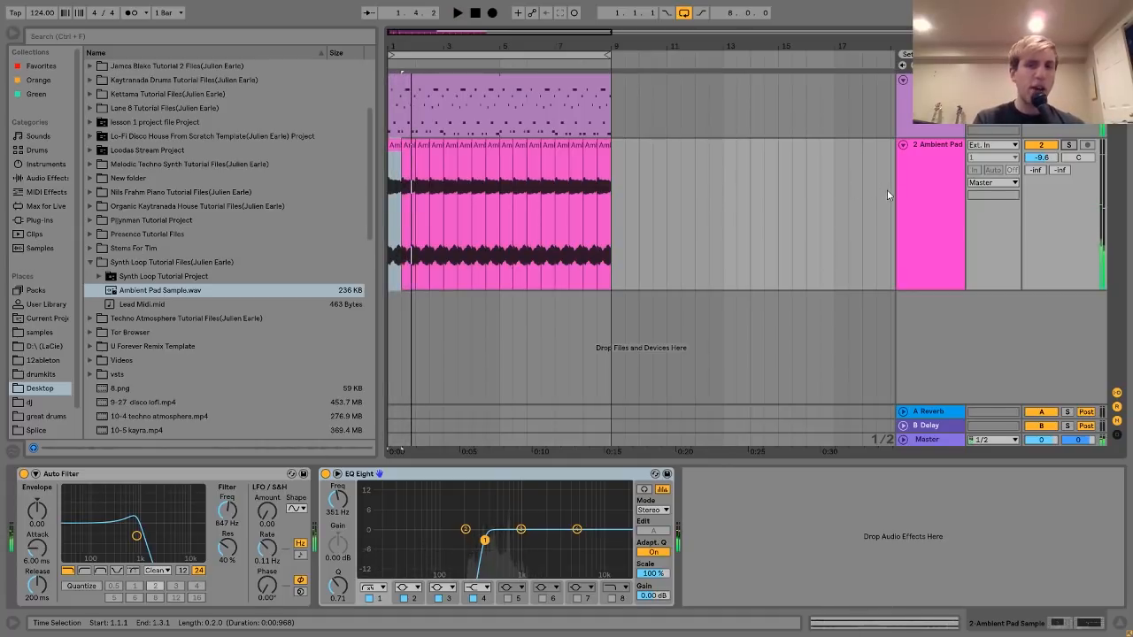
key("space")
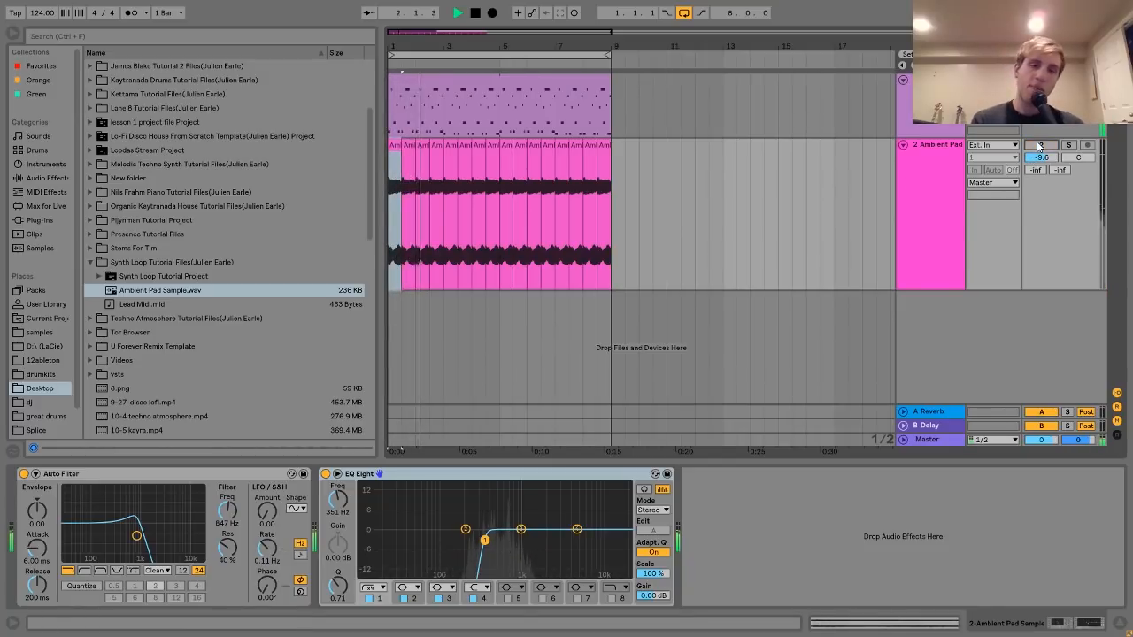
left_click(1039, 146)
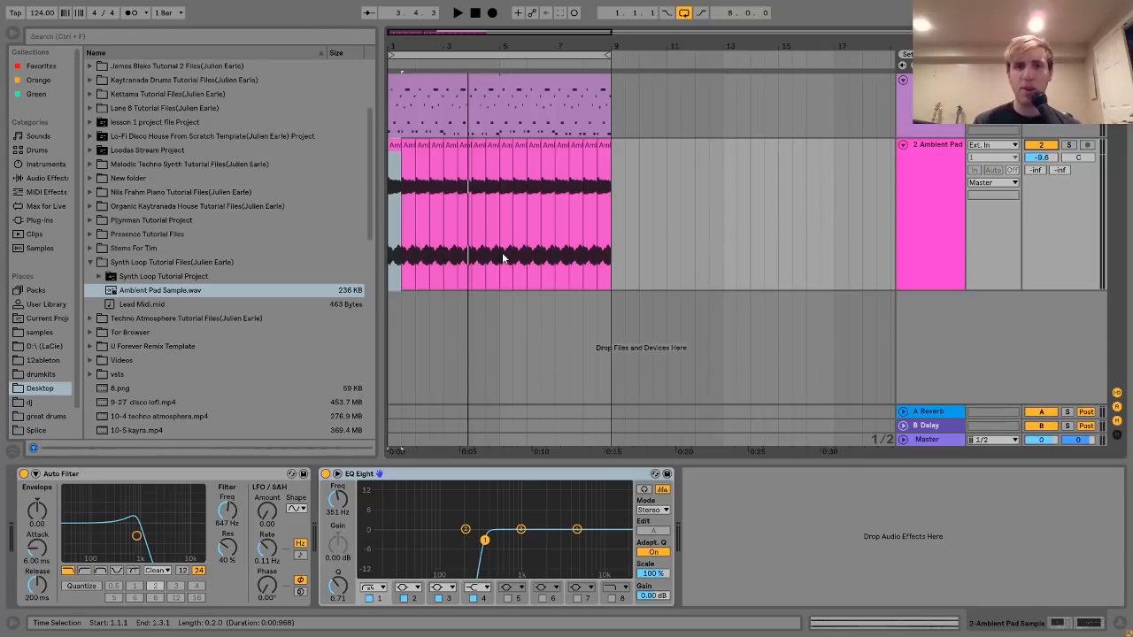
- Return to the synth track and show the start of its device chain with Analog and Saturator
left_click(904, 85)
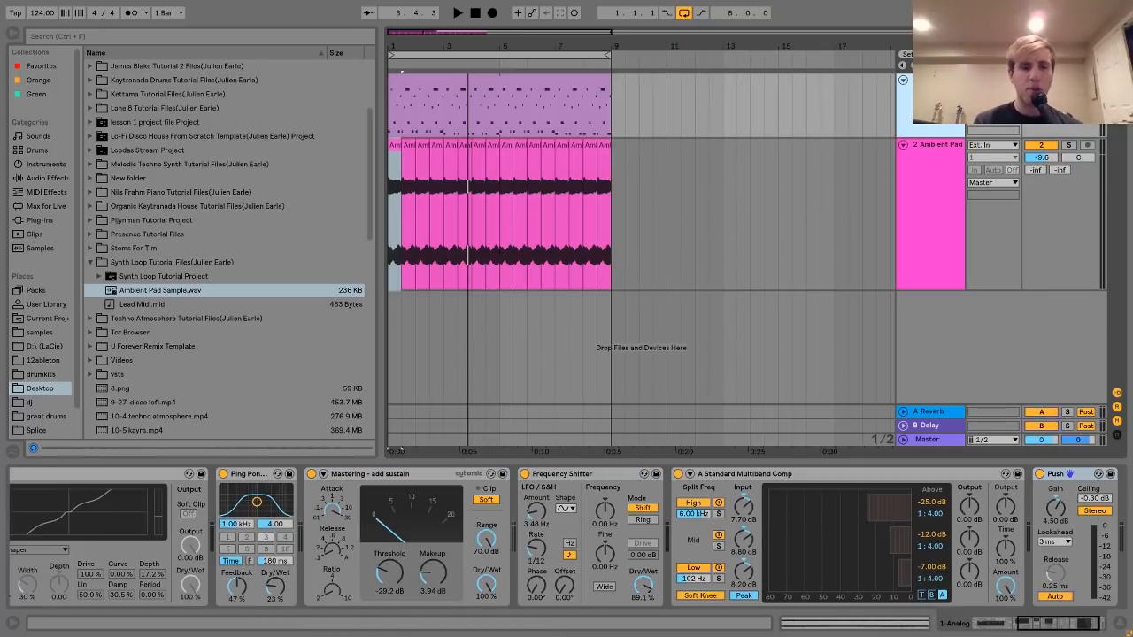
left_click_drag(1053, 623, 1005, 623)
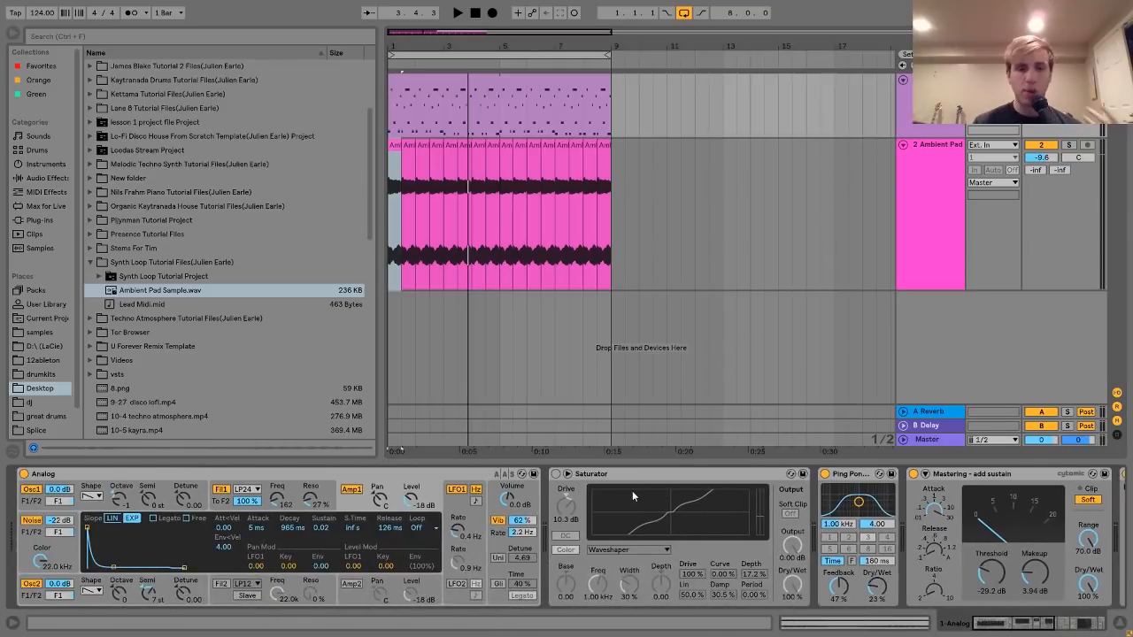